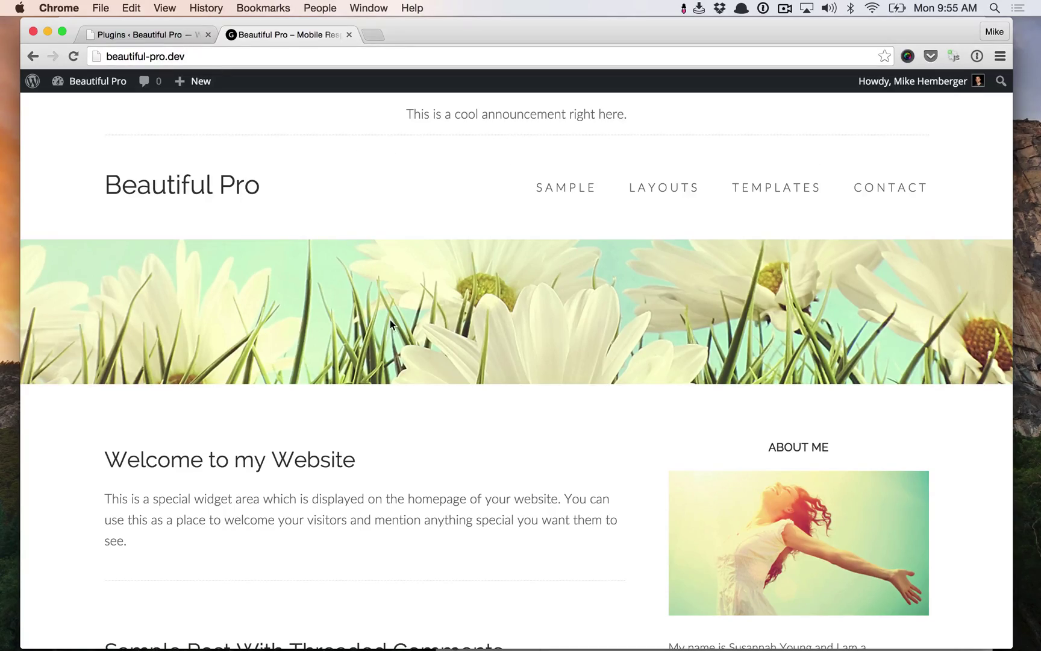
scroll(390, 323, "down", 5)
scroll(390, 324, "down", 5)
scroll(391, 323, "down", 5)
scroll(391, 323, "down", 5)
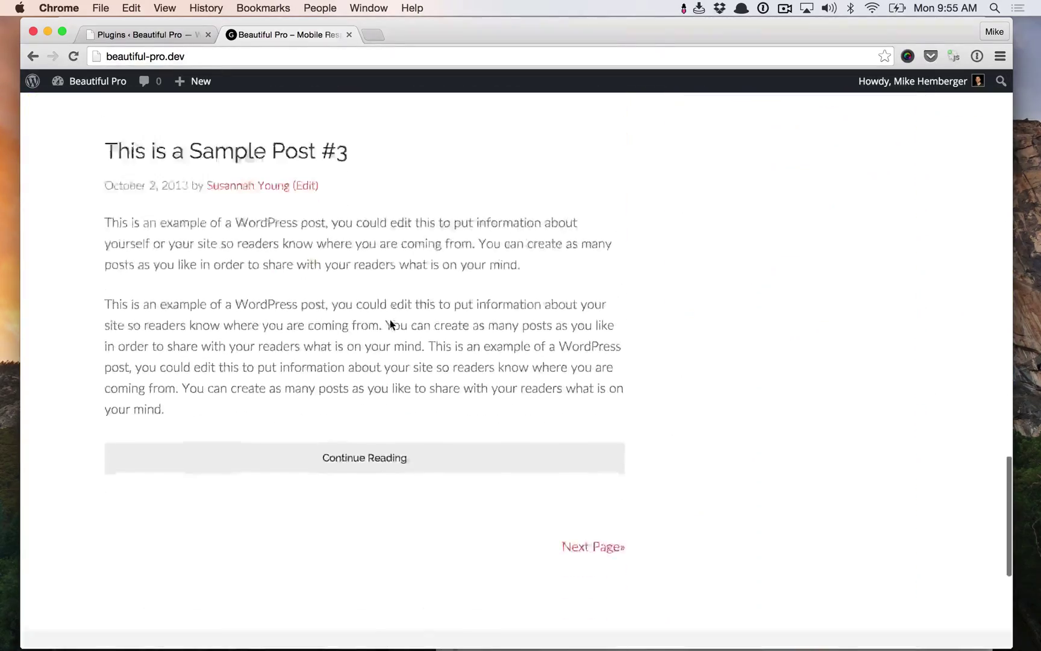
scroll(390, 320, "down", 2)
scroll(390, 319, "up", 15)
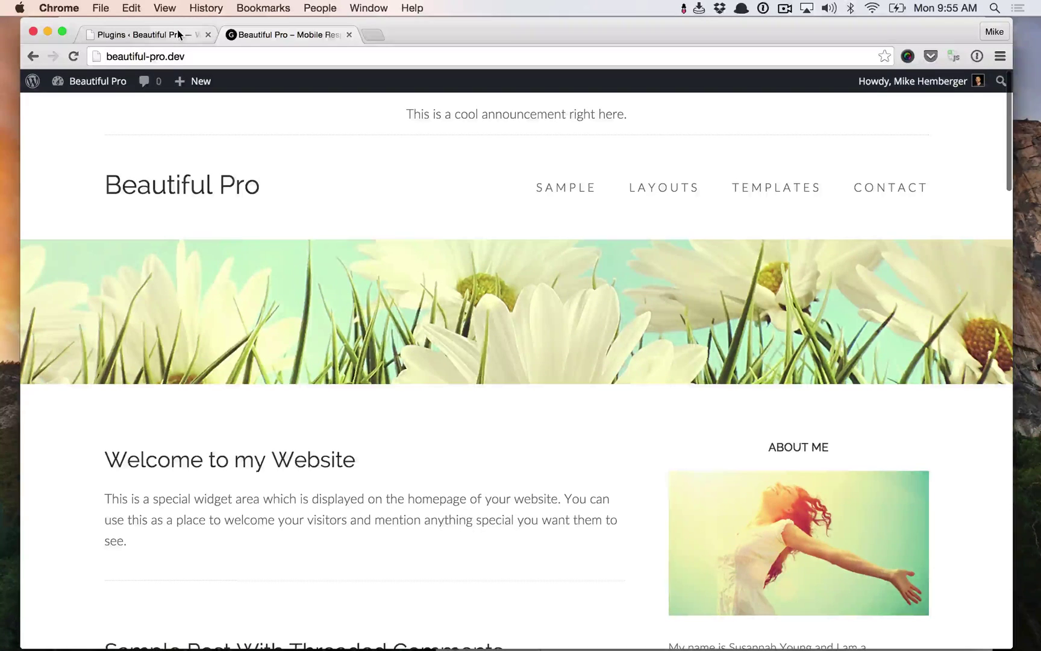
Step: Launch the Beautiful Pro theme customizer from the Styles plugin in the Plugins list
left_click(177, 35)
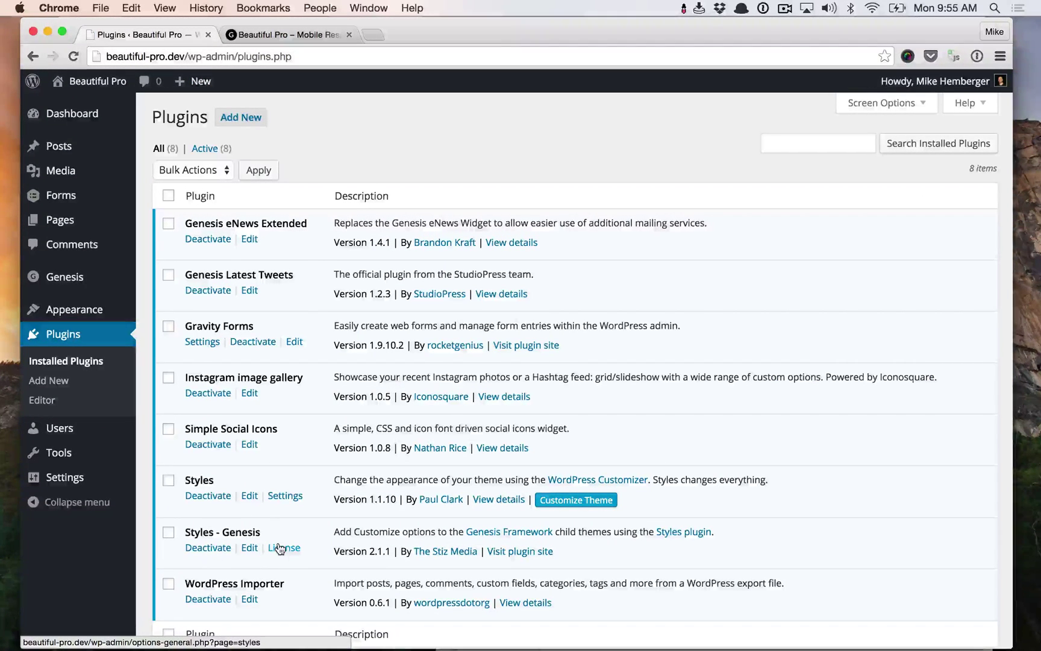
left_click(567, 502)
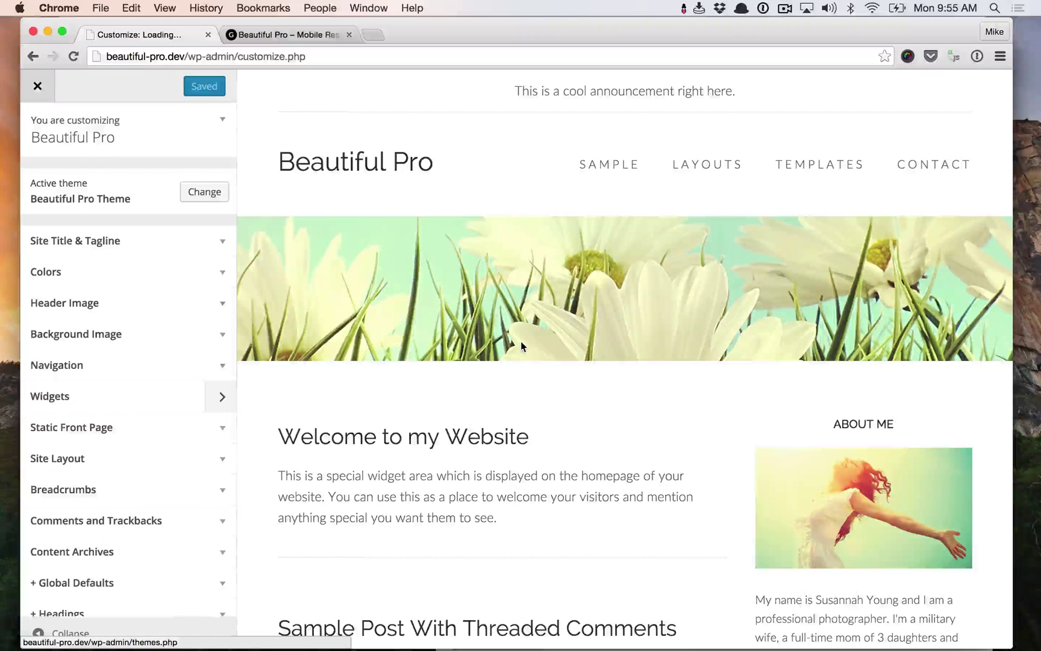
scroll(136, 452, "down", 2)
scroll(138, 453, "down", 3)
scroll(138, 453, "down", 4)
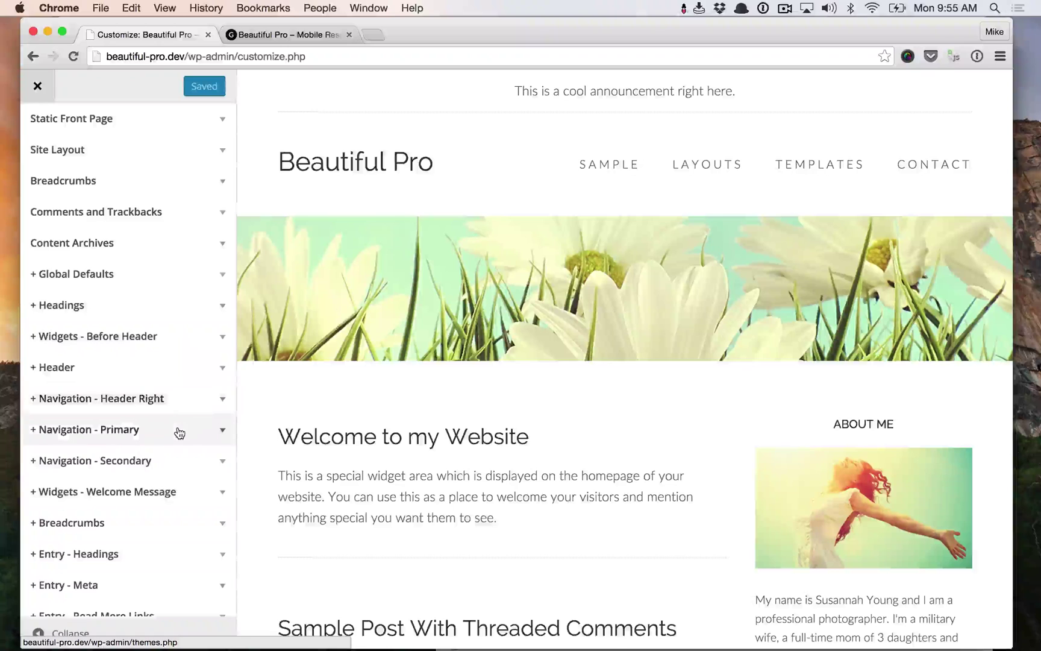
scroll(176, 432, "down", 2)
Step: Set the Global Defaults body background color to light gray #d8d8d8
left_click(157, 204)
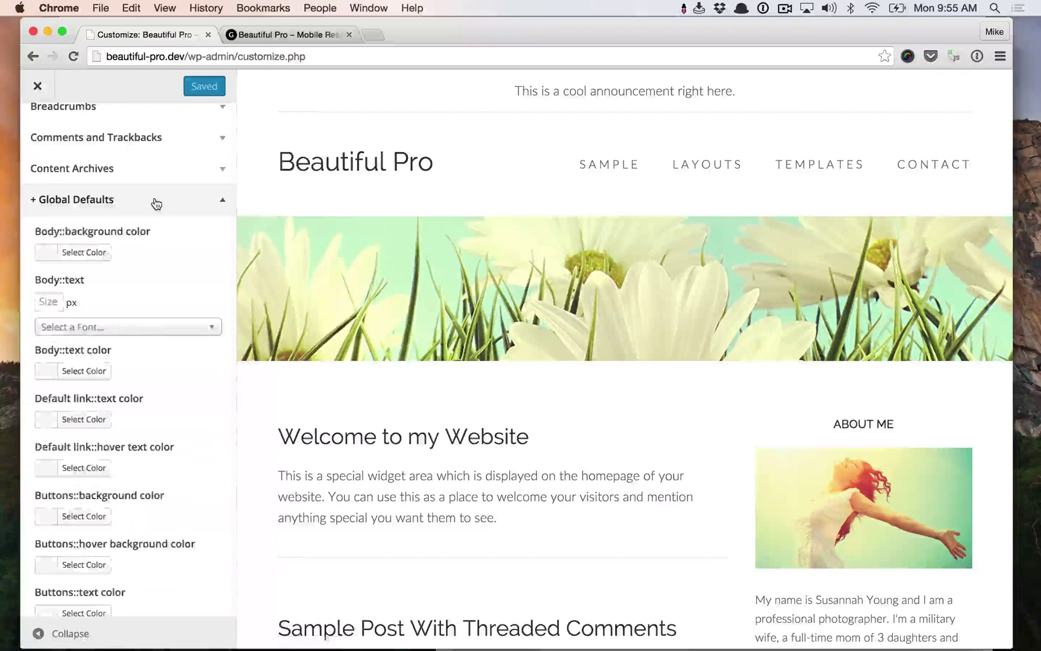
left_click(53, 250)
left_click_drag(49, 286, 38, 307)
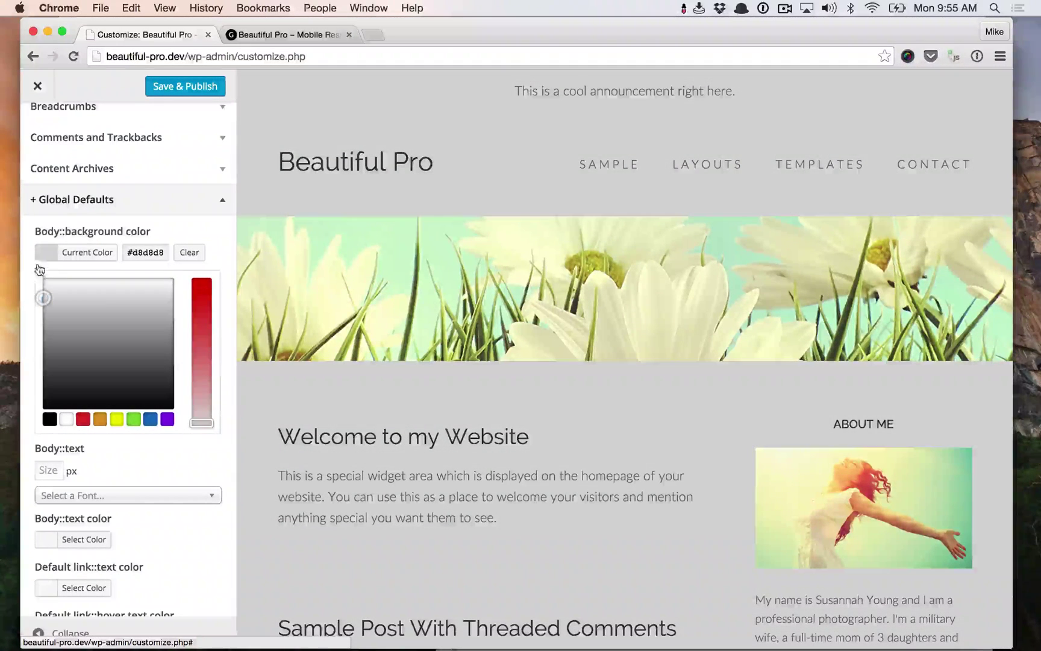
left_click(41, 270)
scroll(40, 305, "down", 1)
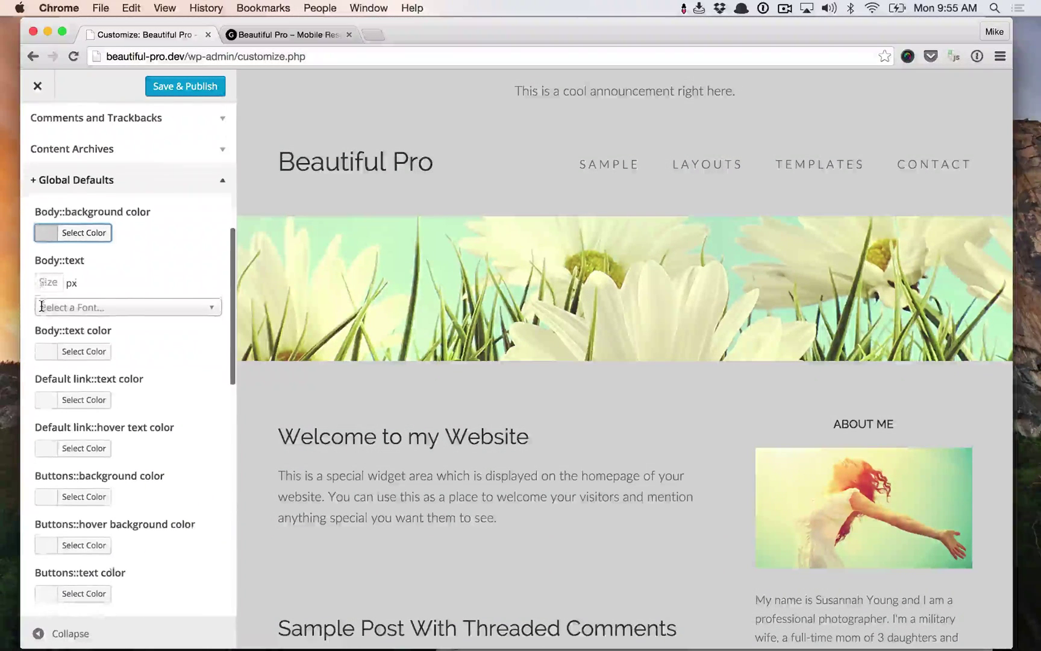
scroll(40, 305, "down", 3)
left_click(86, 117)
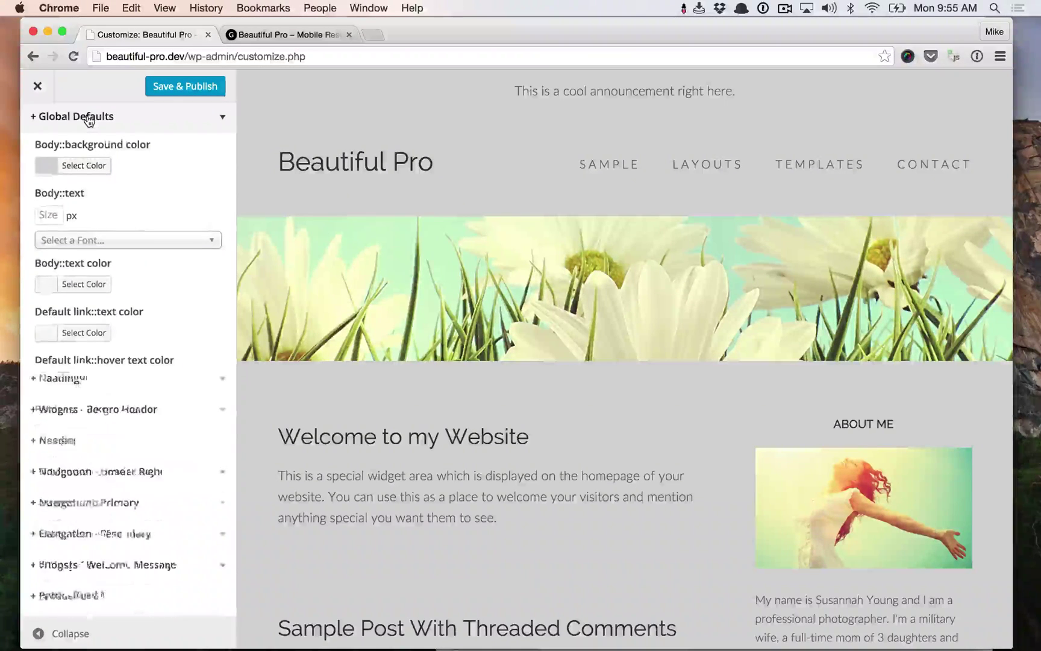
Step: Set the All headings font to Open Sans Condensed
left_click(86, 148)
left_click(96, 227)
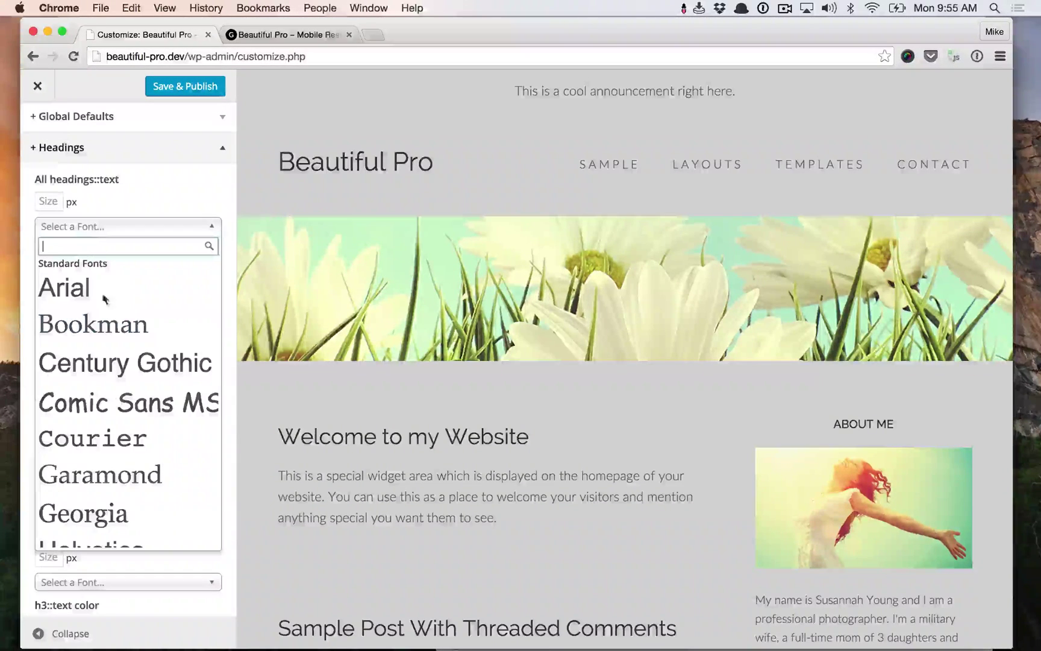
scroll(114, 456, "down", 1)
scroll(117, 465, "down", 3)
scroll(117, 466, "down", 3)
scroll(119, 465, "down", 2)
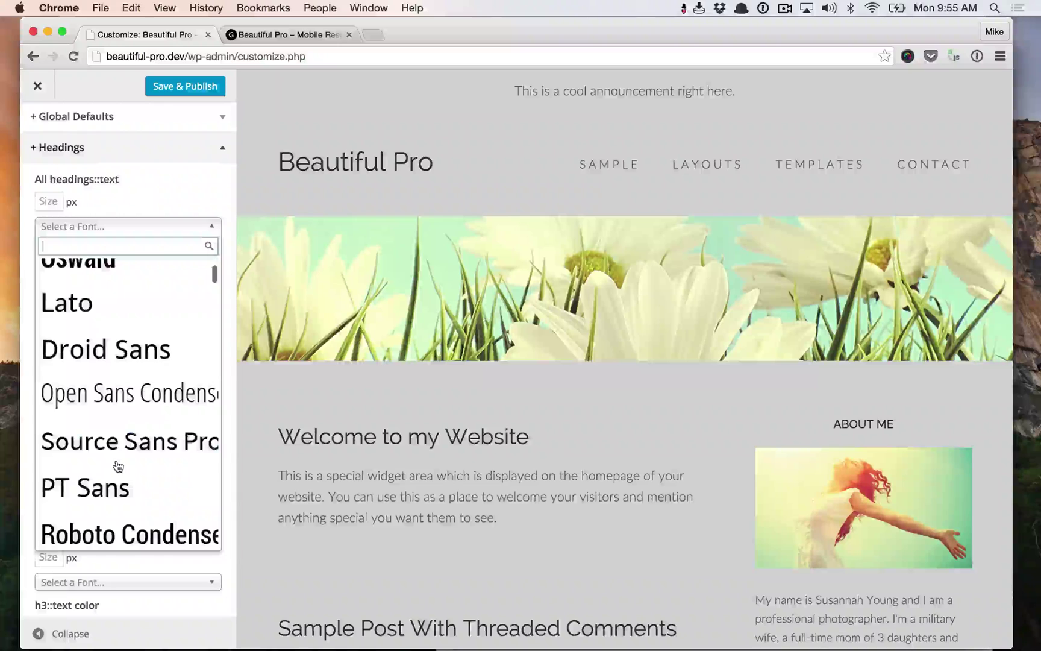
left_click(141, 394)
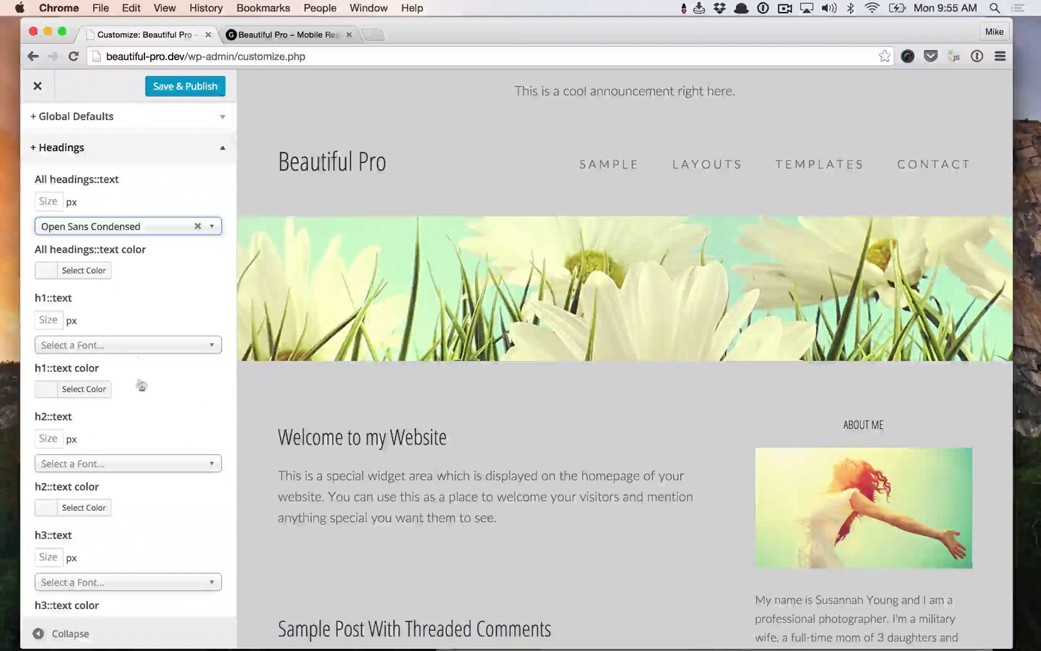
left_click(130, 150)
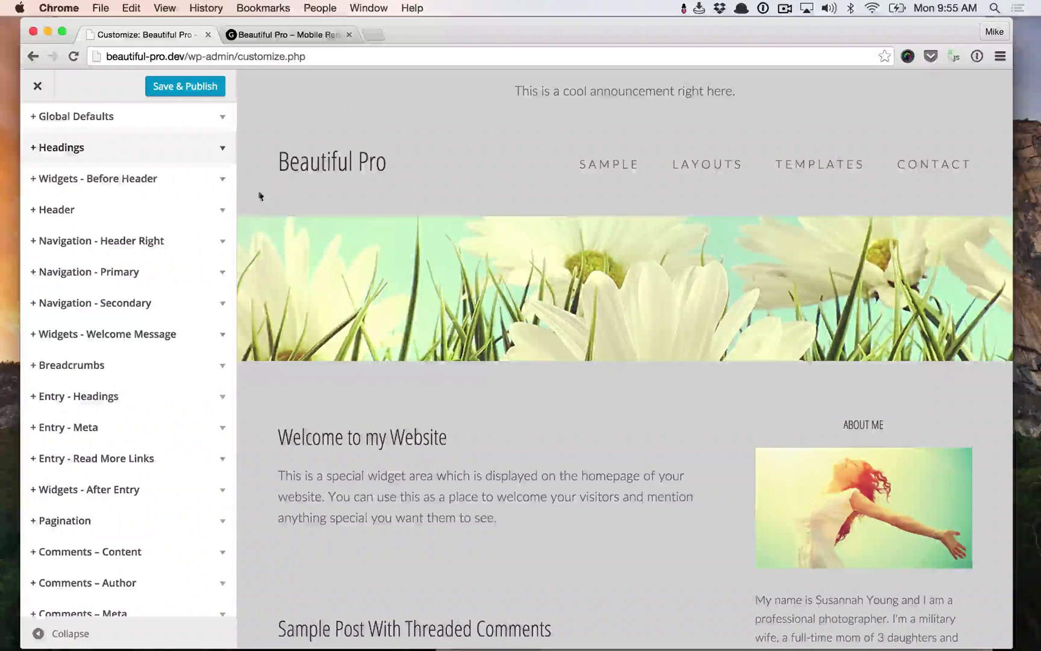
Step: Give the Before Header widget area a white (#ffffff) background
left_click(169, 190)
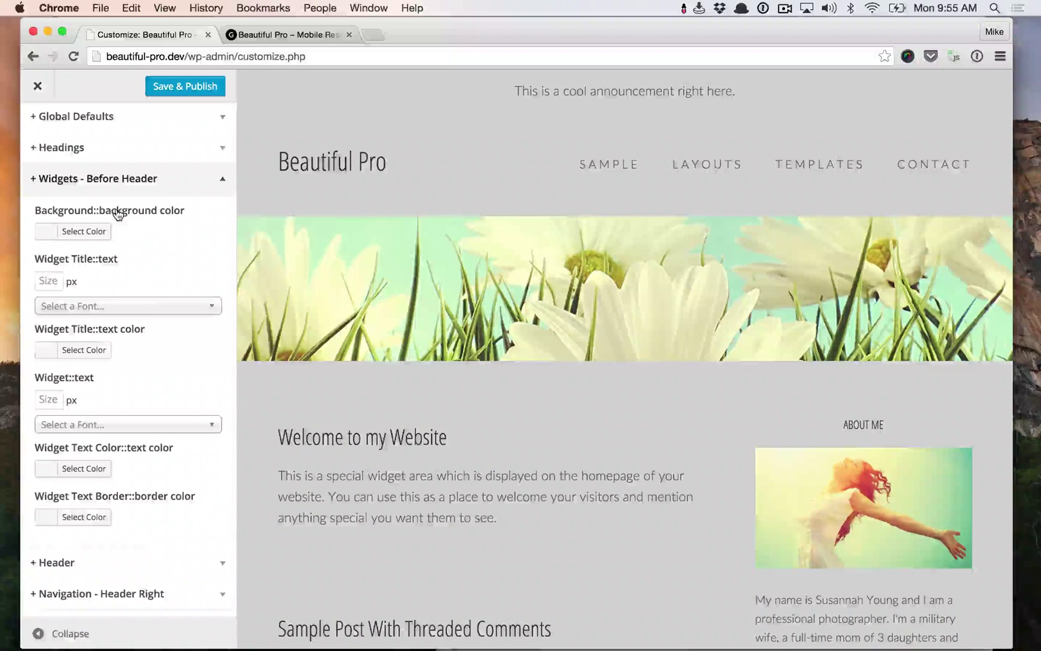
left_click(46, 231)
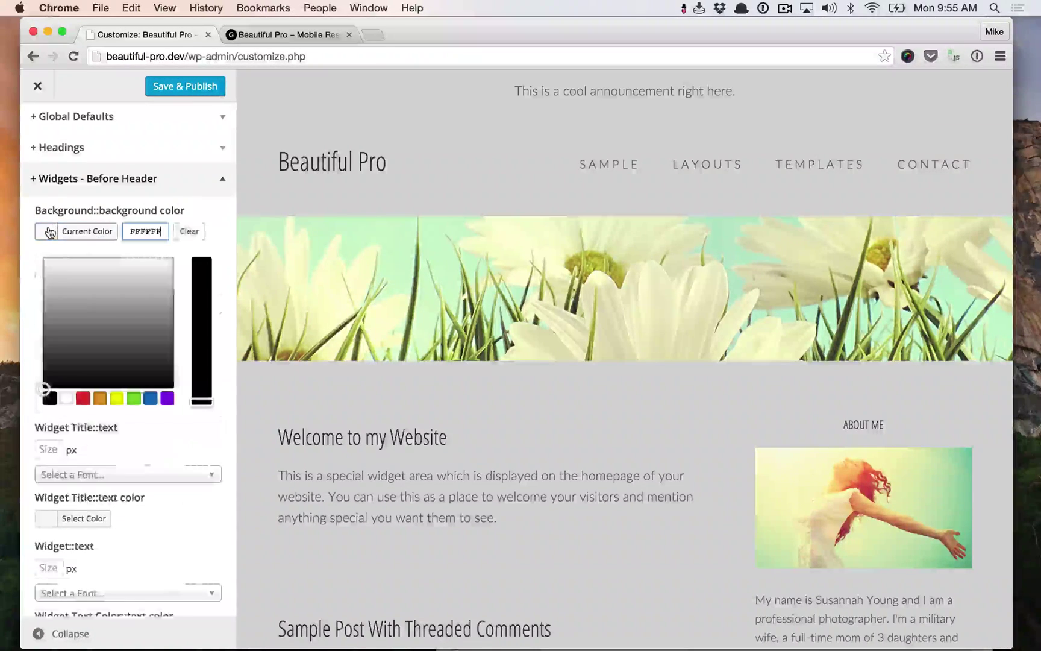
left_click_drag(54, 270, 31, 239)
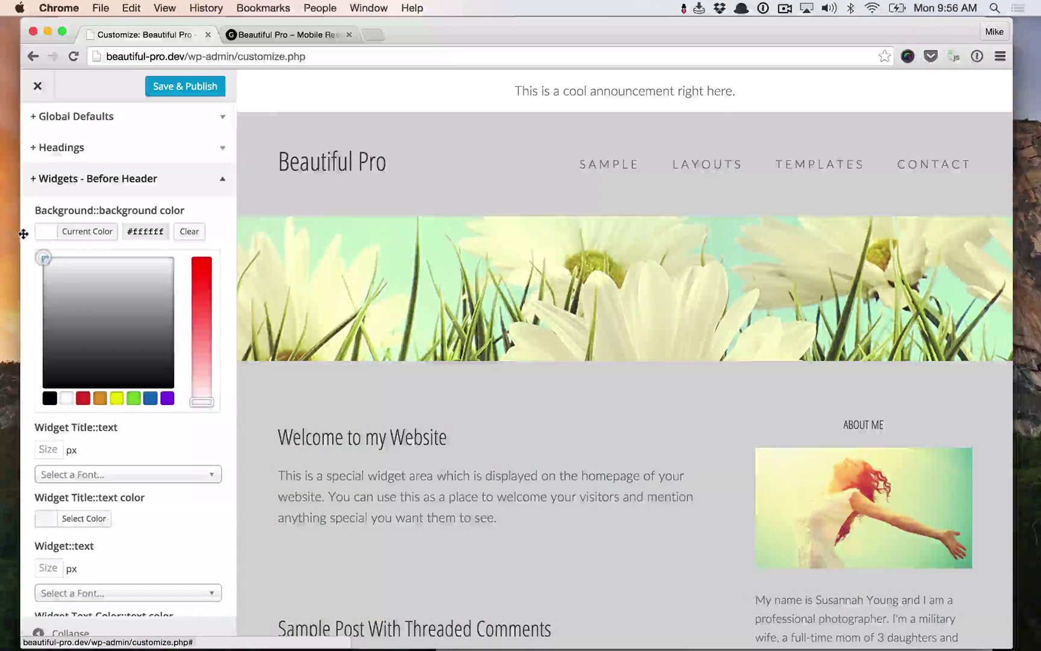
left_click(40, 235)
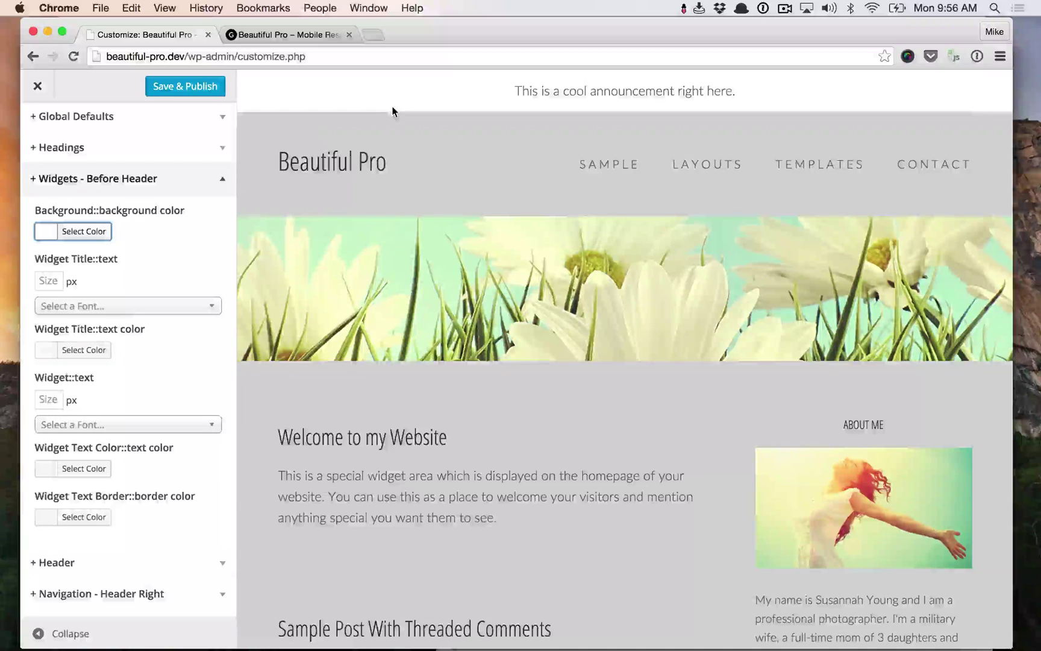
Step: Set the Before Header widget text size to 24, leaving the border color unchanged
left_click(45, 517)
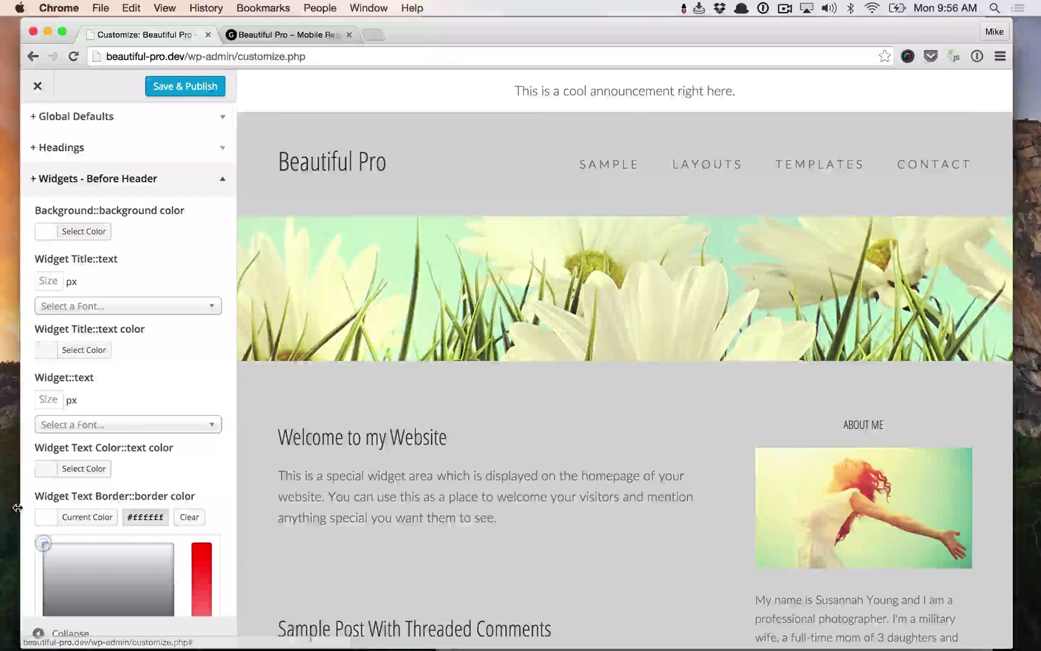
left_click(39, 518)
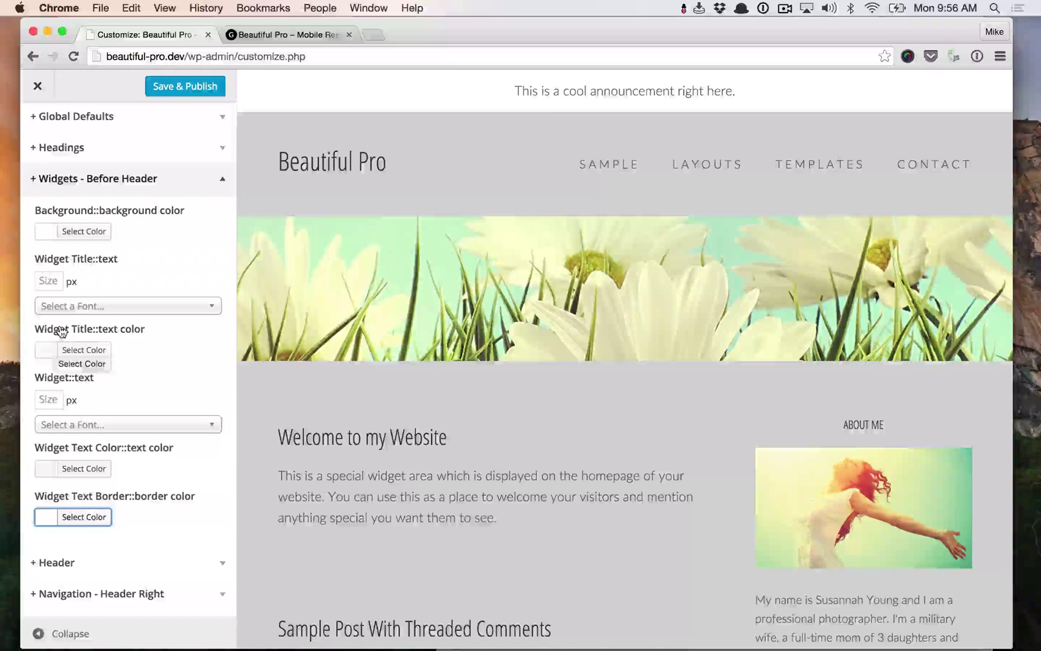
left_click(44, 400)
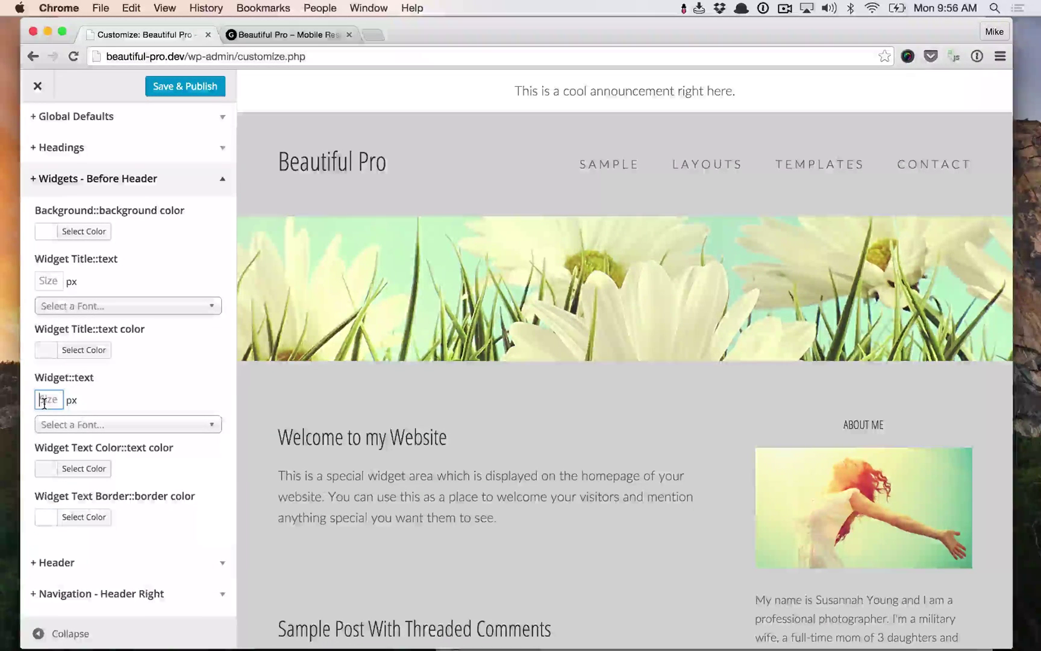
type("24")
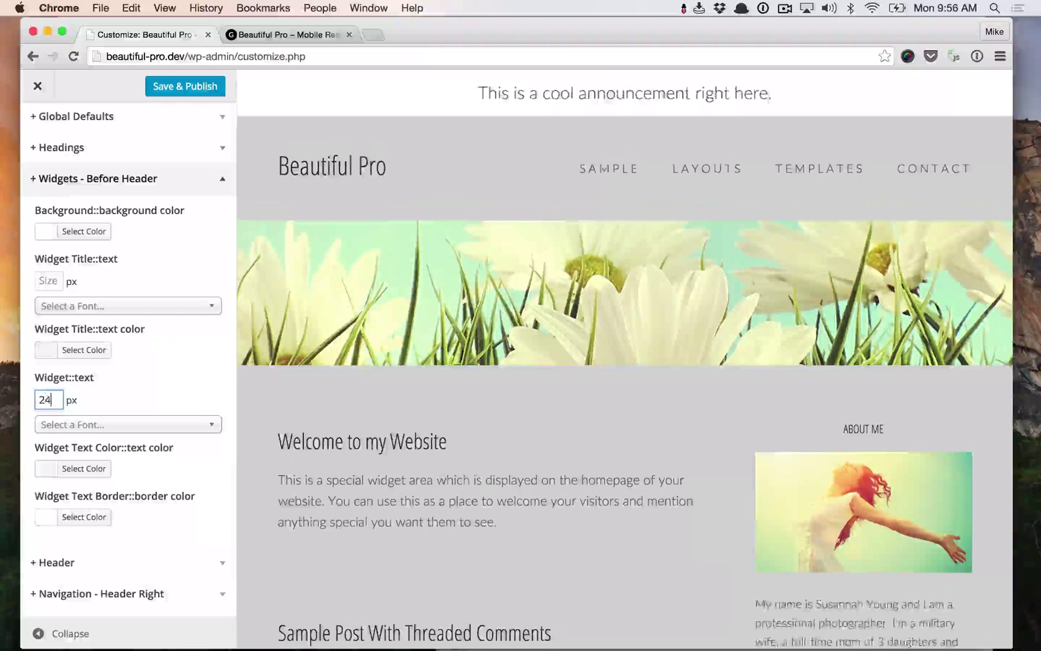
left_click(77, 177)
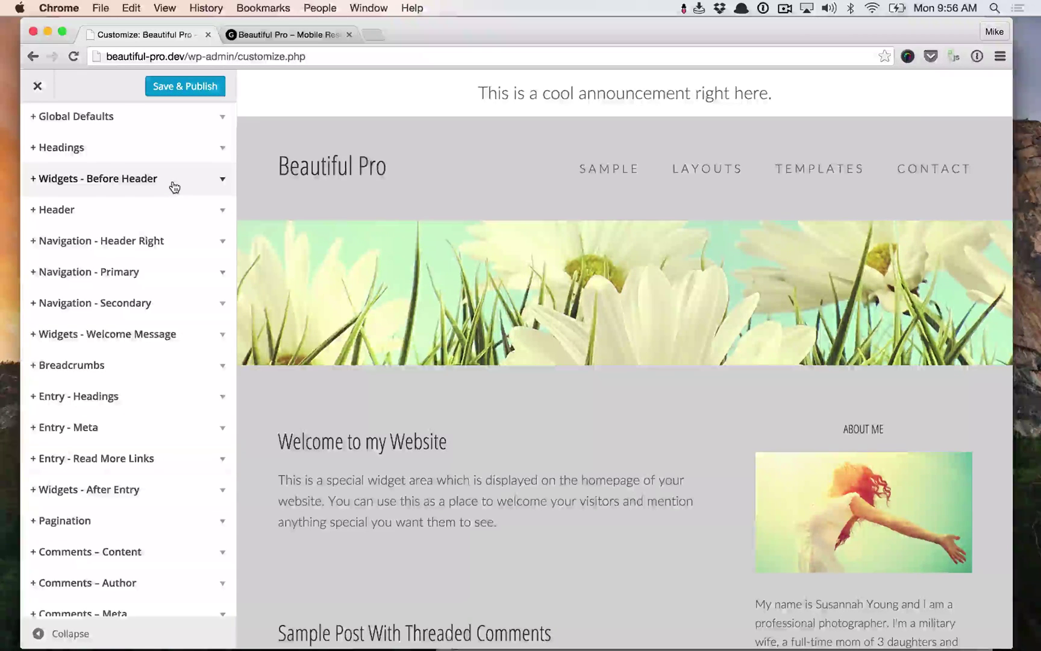
Step: Set the Header background color to gray
left_click(174, 202)
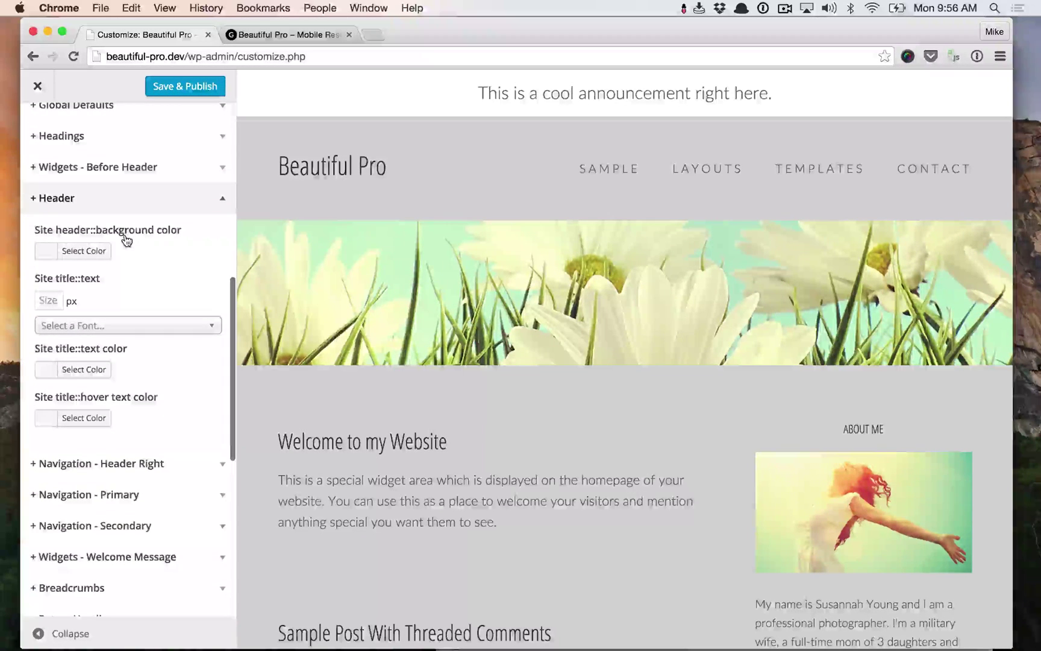
left_click(81, 262)
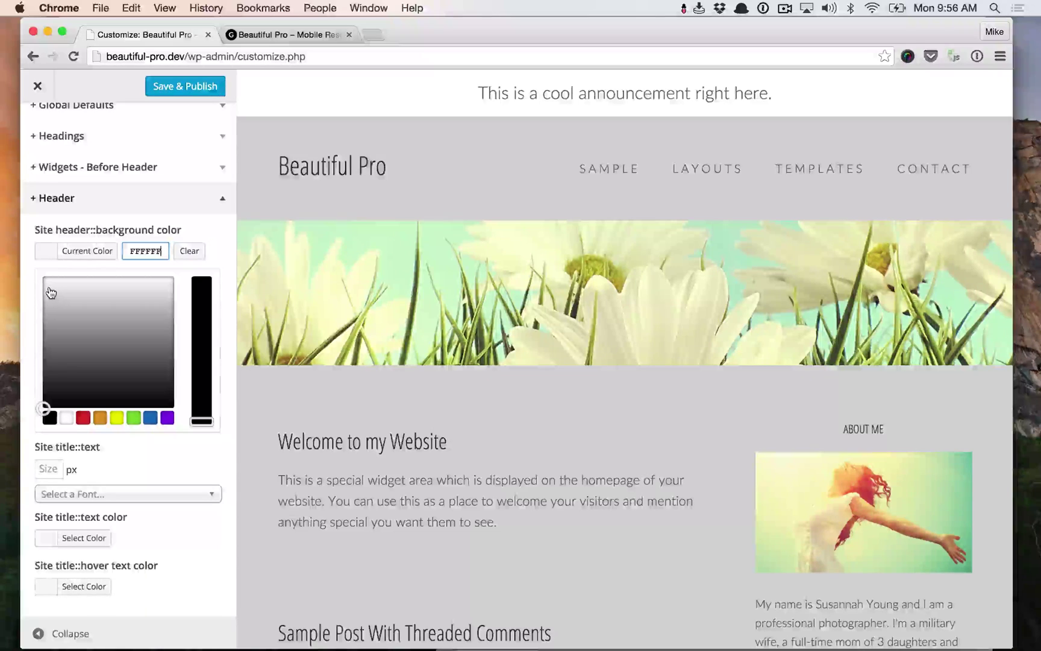
left_click_drag(54, 294, 45, 316)
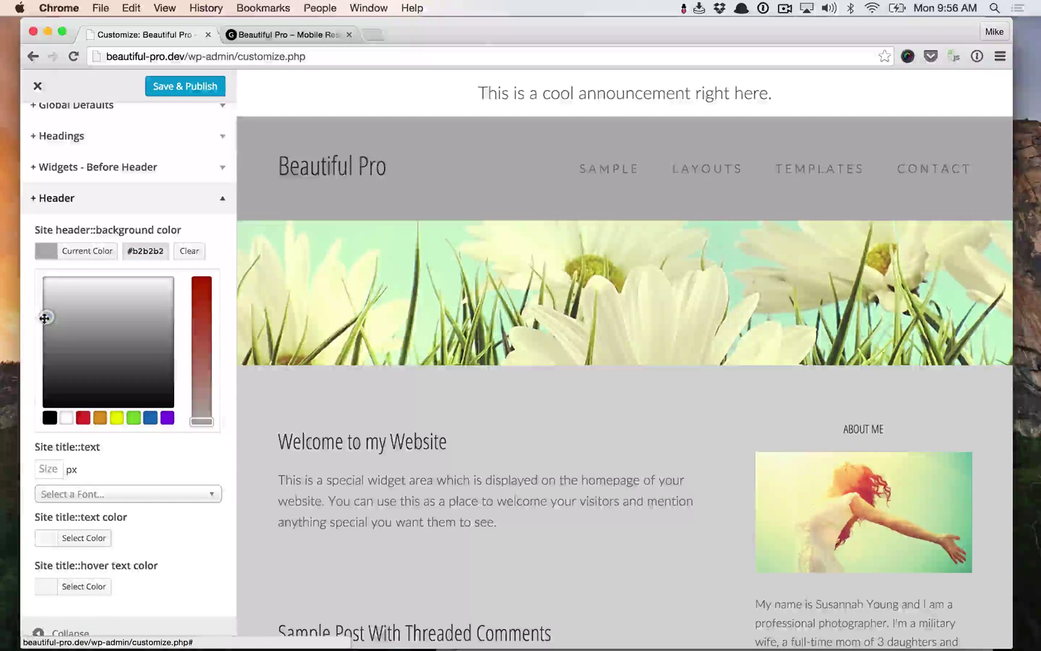
left_click(44, 251)
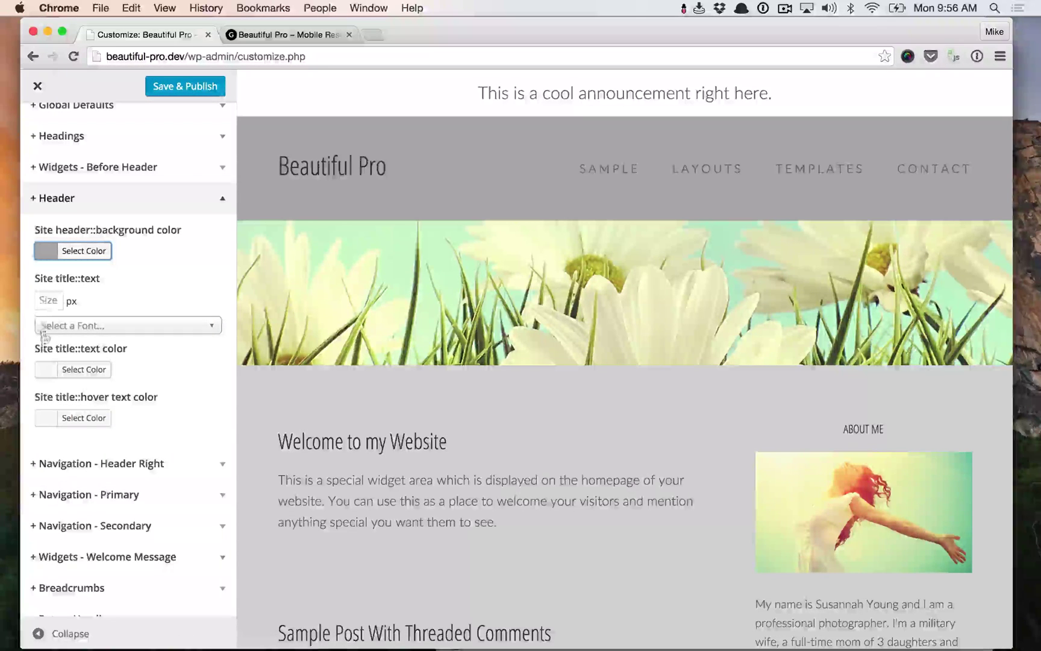
Step: Make the site title text white (#ffffff), recheck the header background, and collapse Header
left_click(50, 370)
left_click(42, 397)
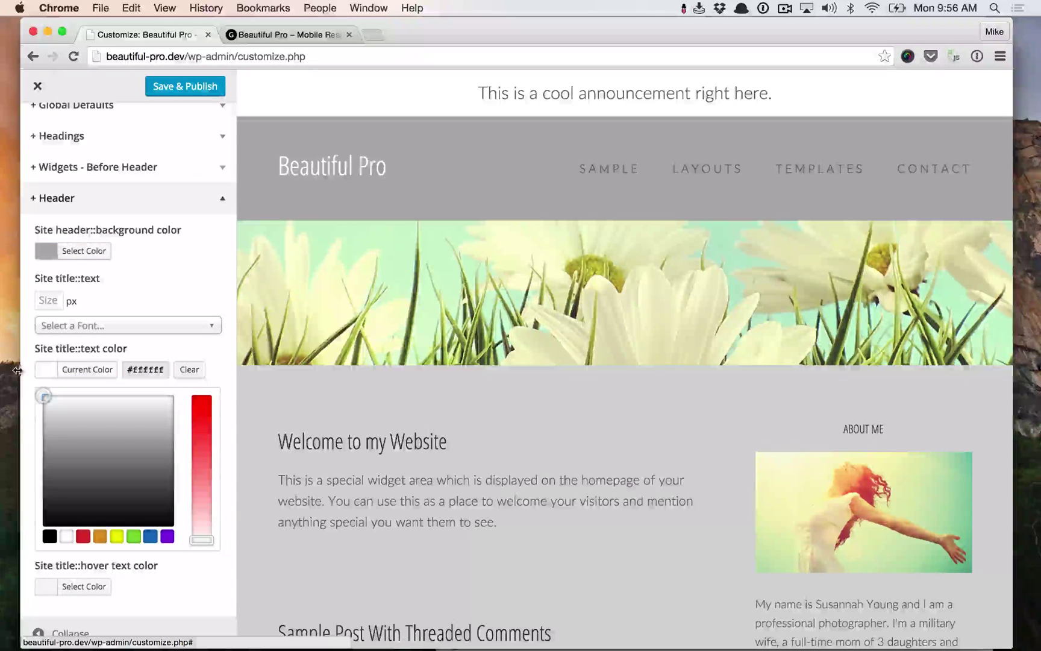
left_click(47, 251)
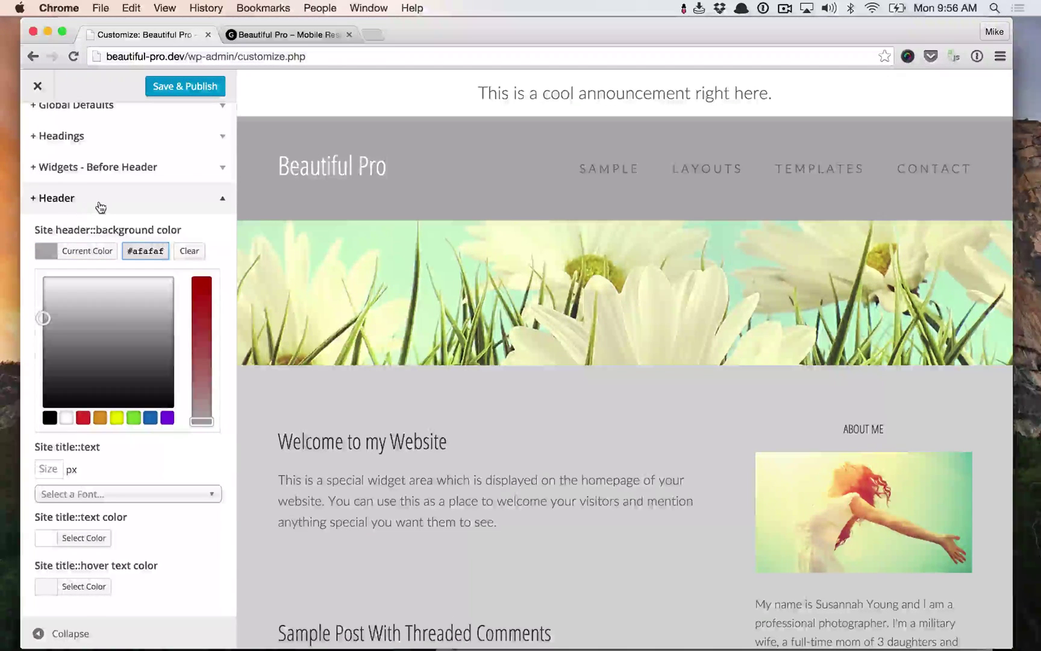
scroll(103, 342, "down", 5)
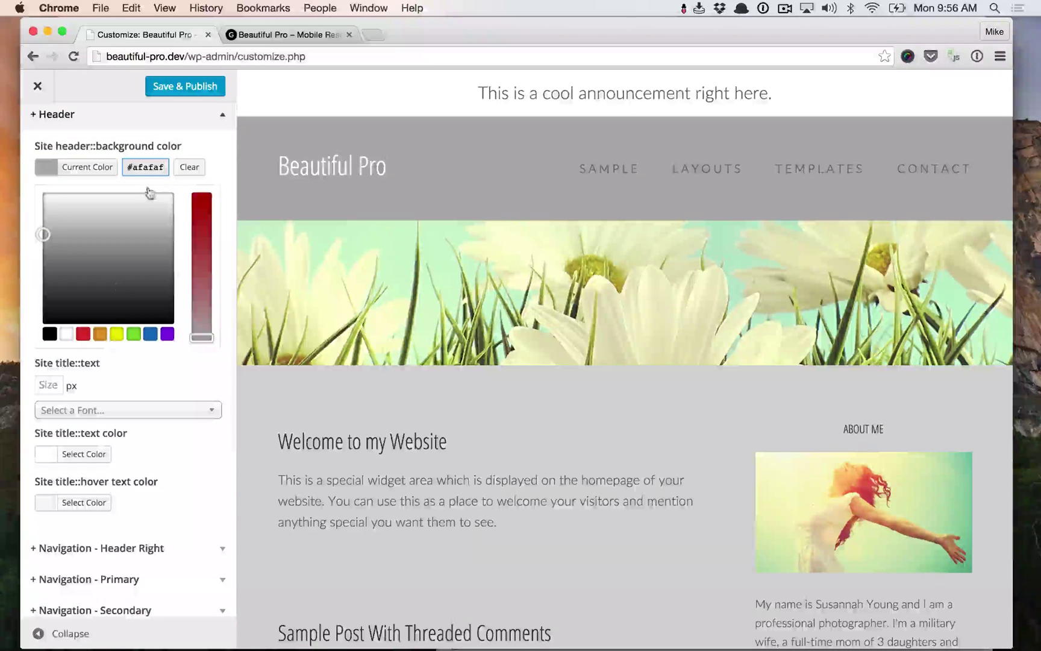
left_click(187, 126)
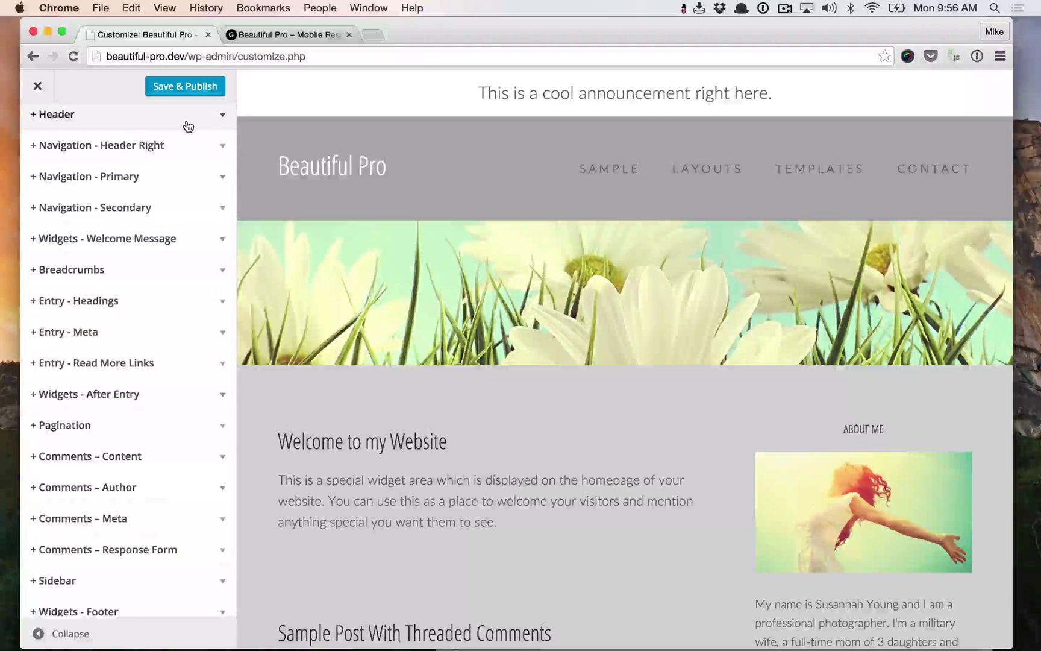
Step: Set the Header Right submenu item text color to dark gray #595959
left_click(172, 157)
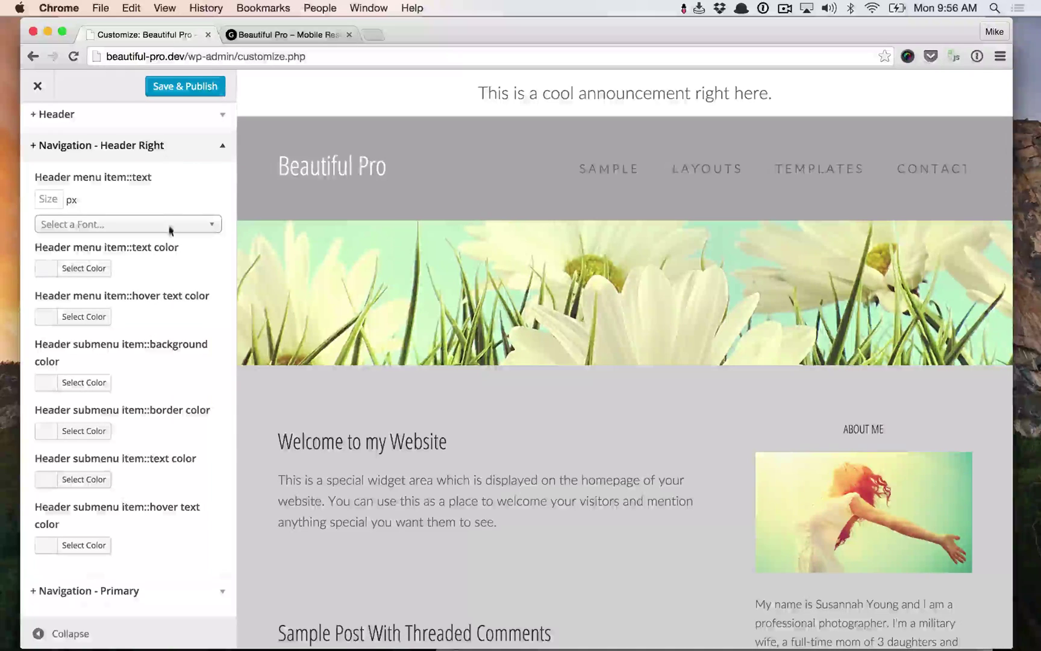
left_click(42, 269)
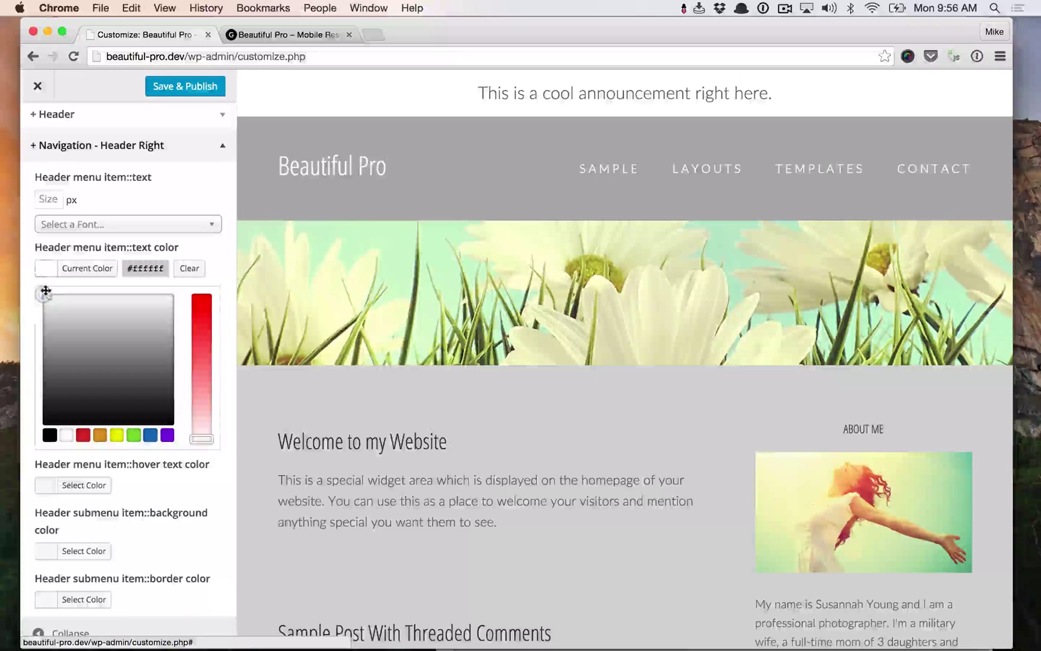
left_click(42, 270)
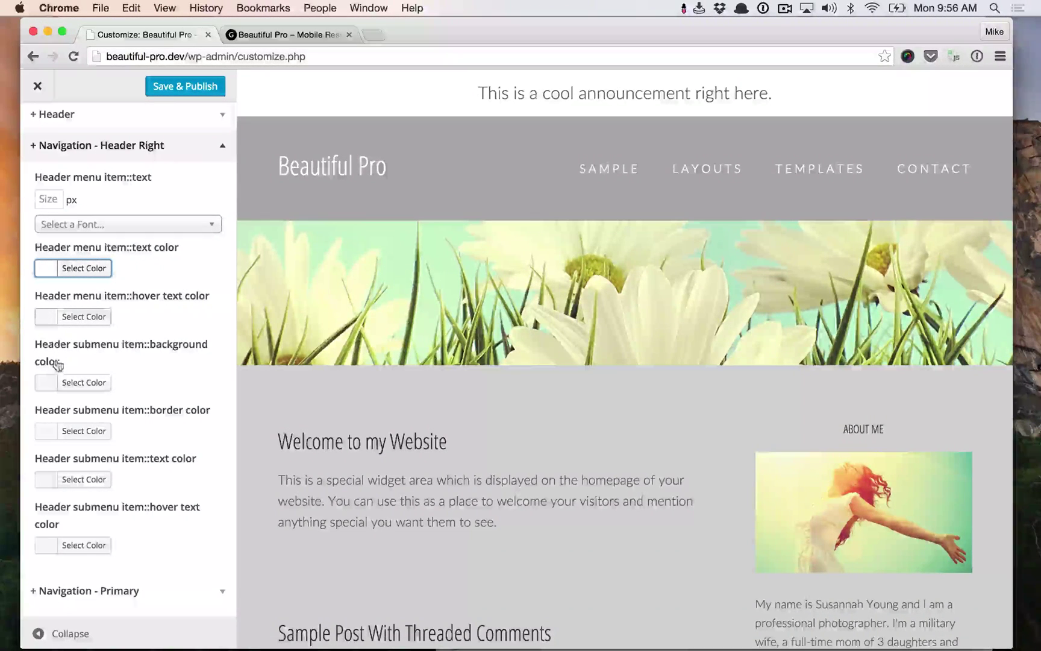
left_click(45, 479)
scroll(45, 479, "down", 3)
scroll(44, 481, "down", 1)
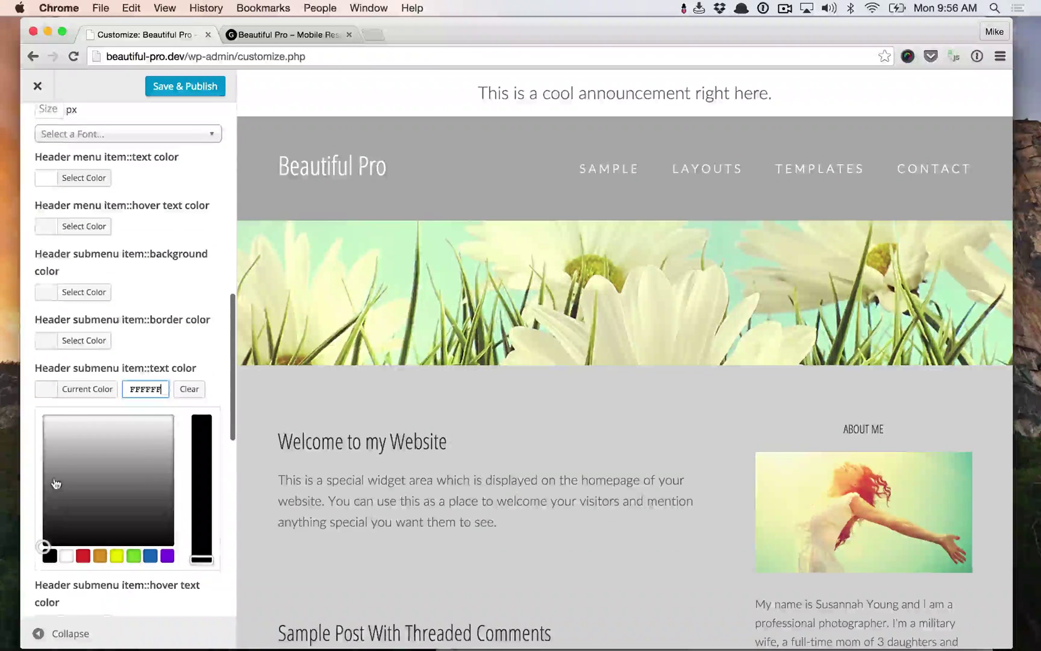
left_click_drag(54, 479, 42, 501)
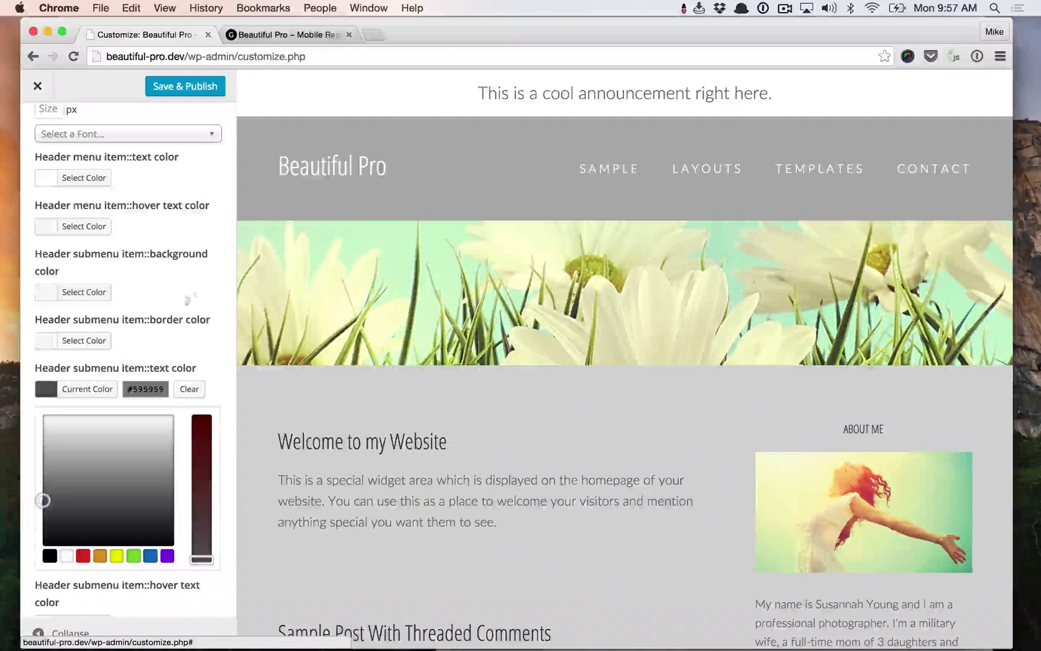
left_click(47, 389)
scroll(106, 368, "down", 1)
scroll(107, 370, "down", 3)
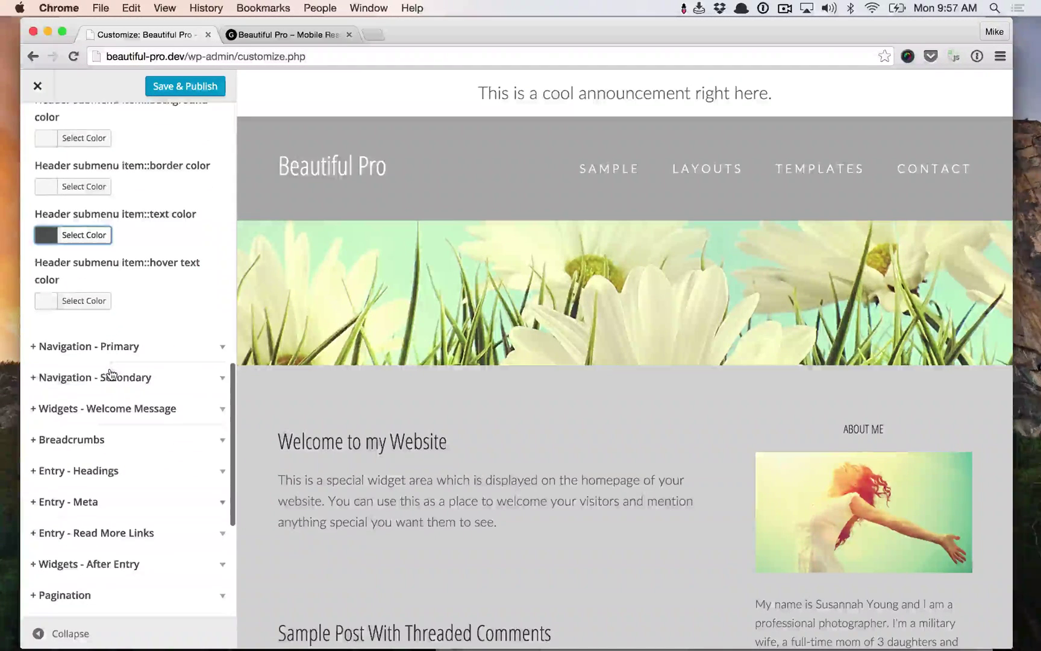
scroll(110, 372, "down", 1)
scroll(112, 373, "down", 1)
scroll(314, 419, "down", 2)
scroll(315, 420, "down", 3)
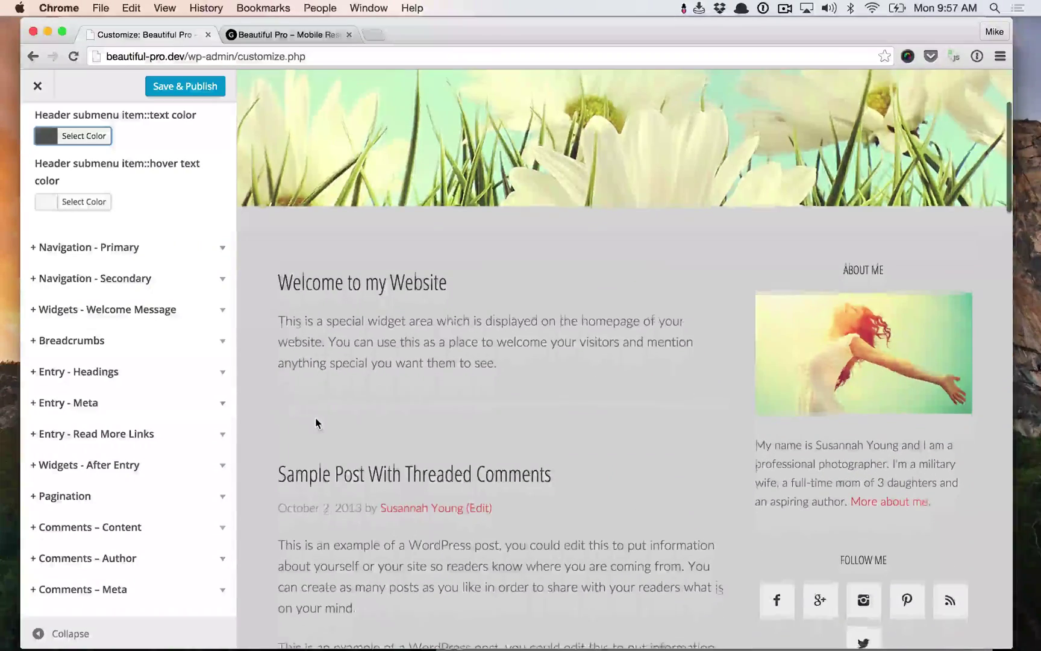
scroll(316, 422, "down", 1)
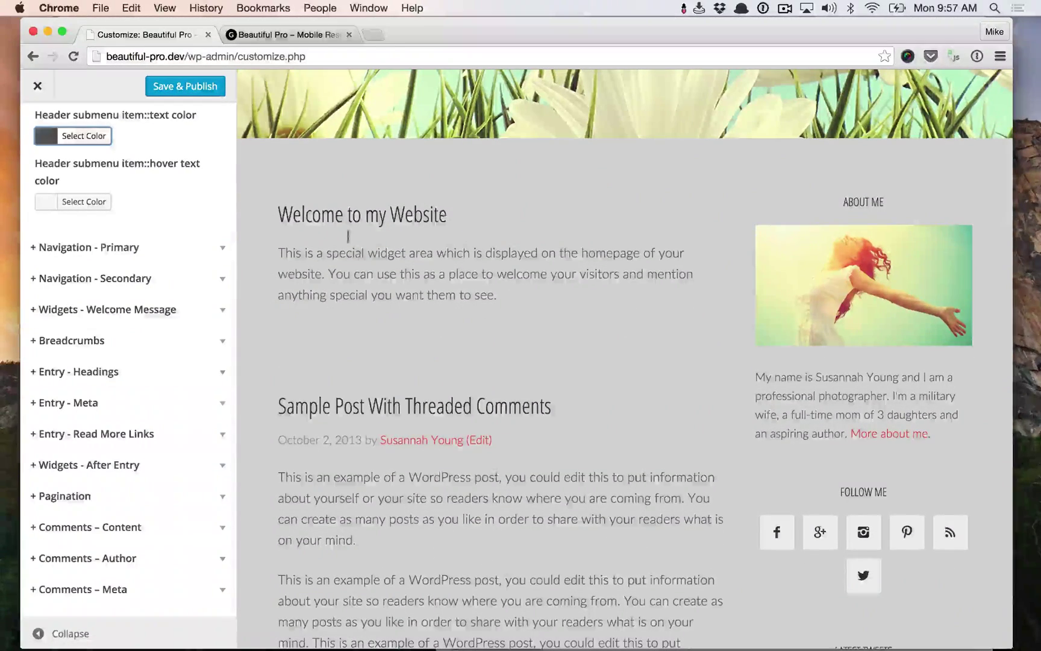
Step: Color the Welcome Message widget title red, then collapse that section
left_click(167, 310)
scroll(167, 311, "up", 5)
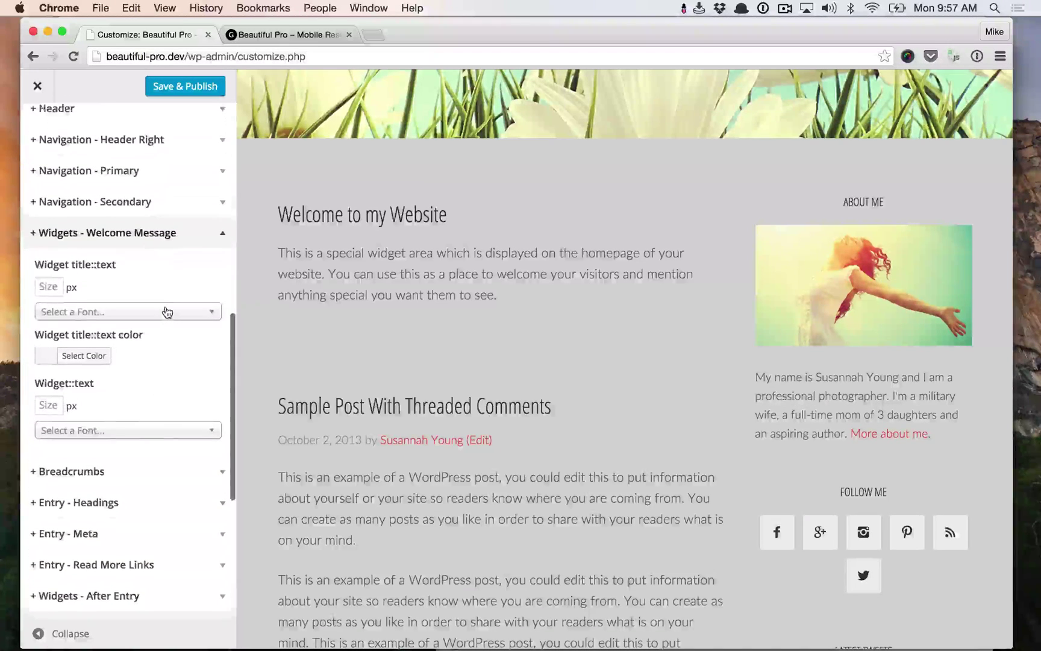
left_click(53, 355)
left_click(83, 521)
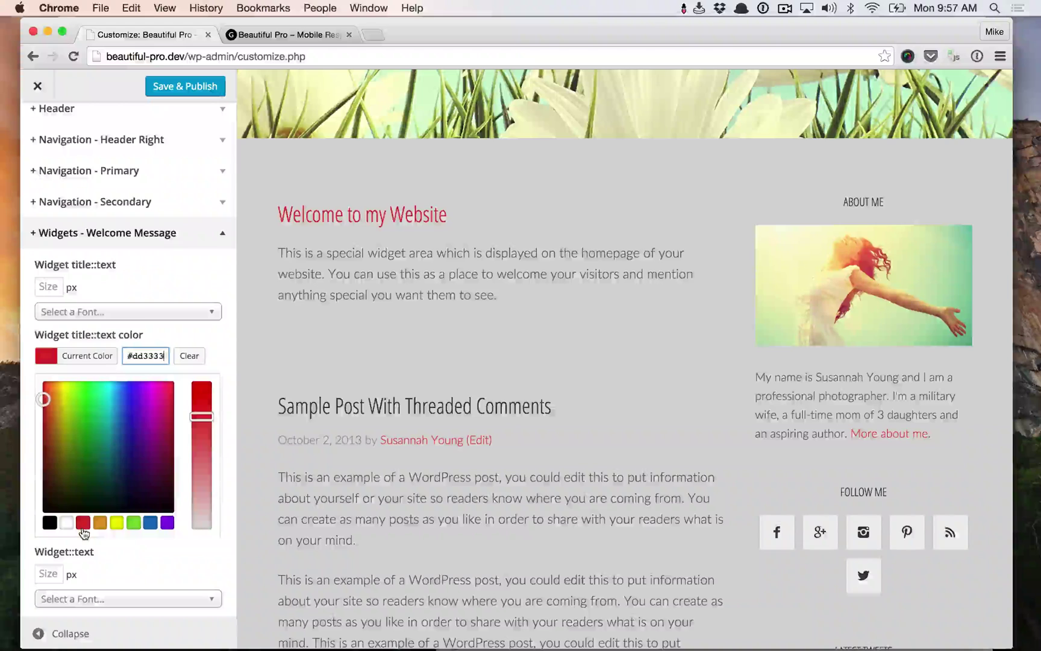
left_click(86, 356)
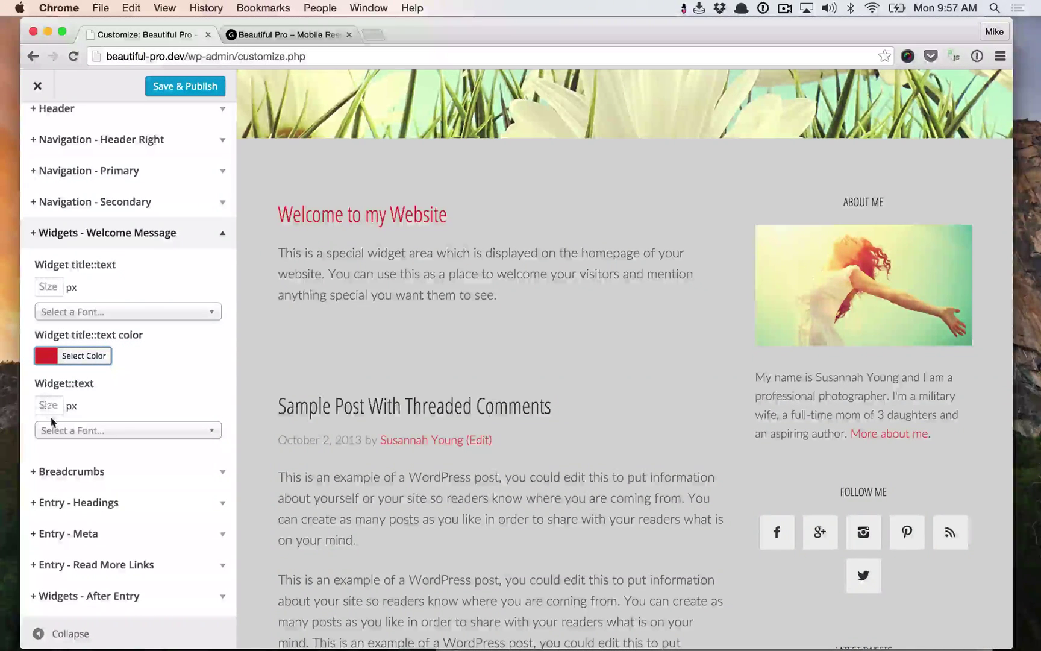
scroll(118, 386, "down", 2)
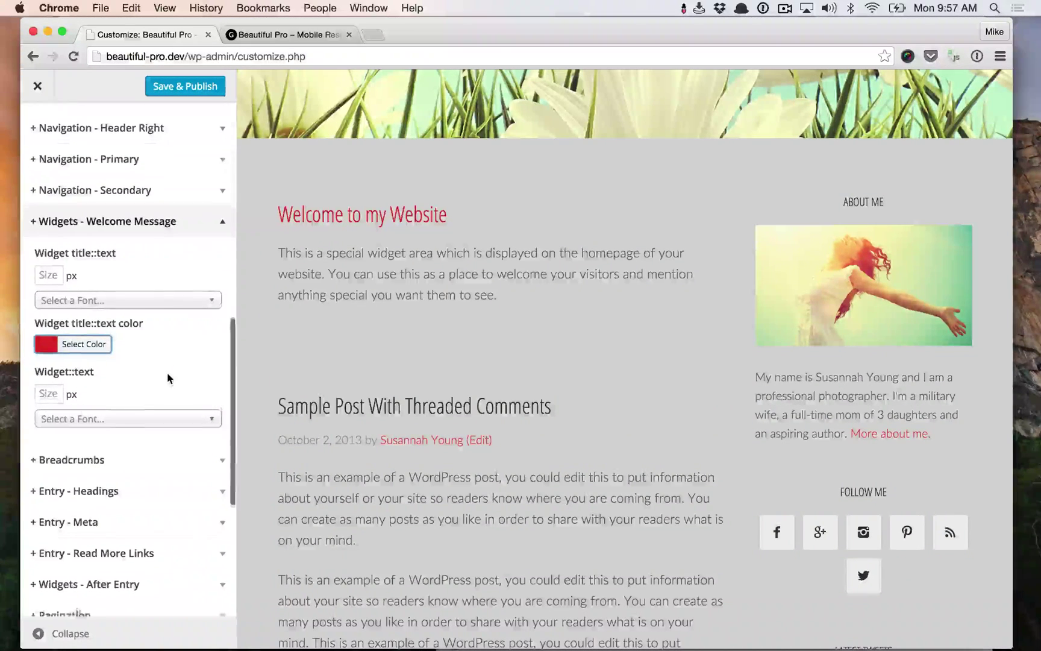
scroll(275, 317, "down", 3)
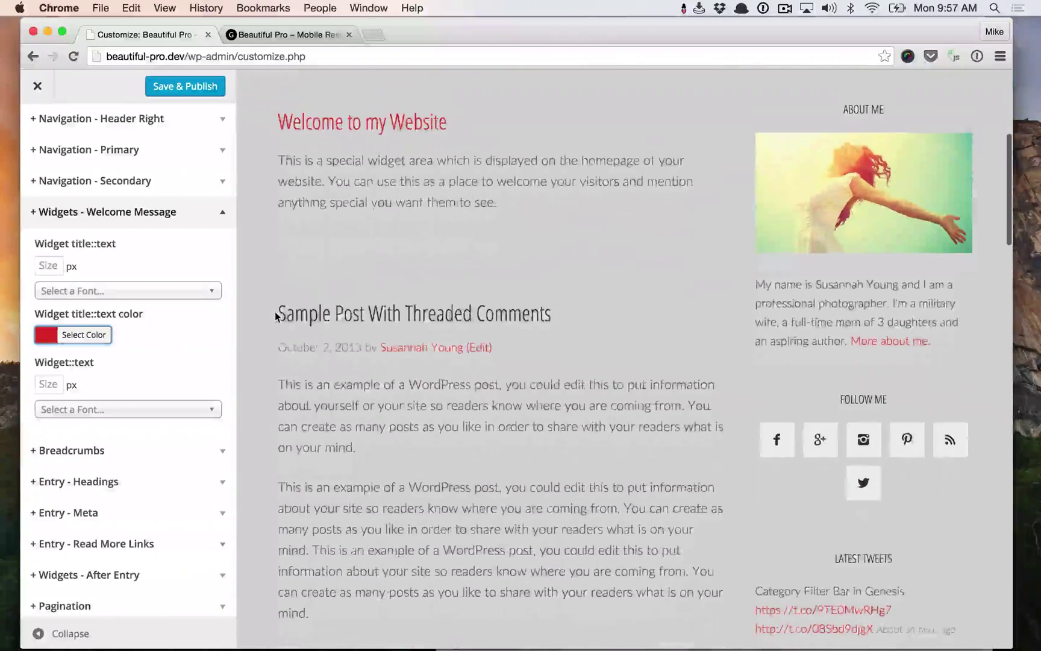
scroll(321, 404, "down", 3)
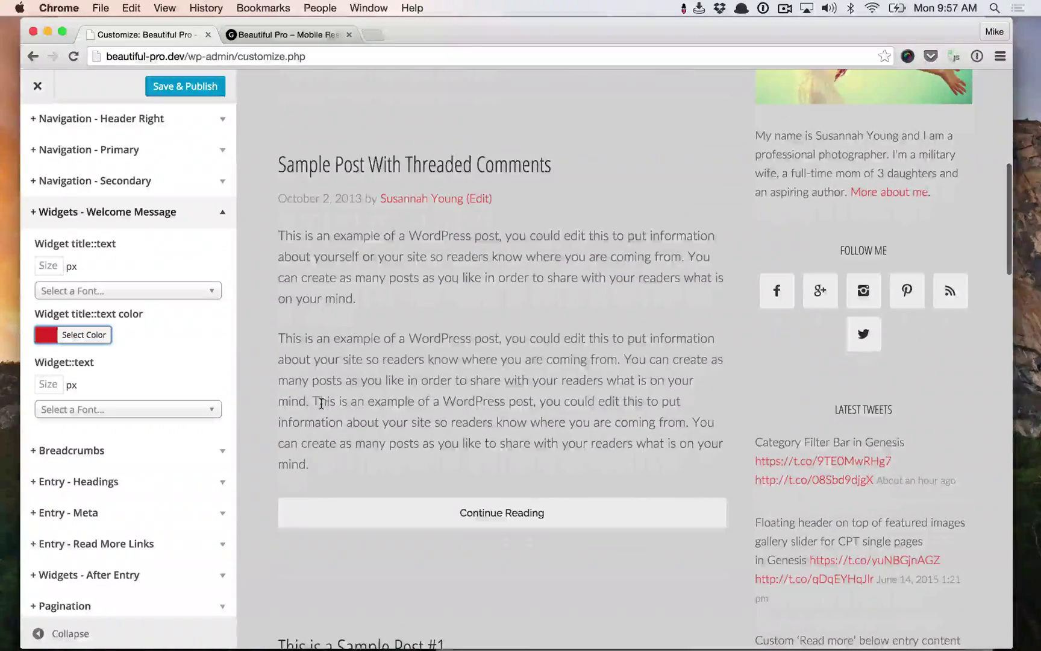
scroll(320, 403, "down", 3)
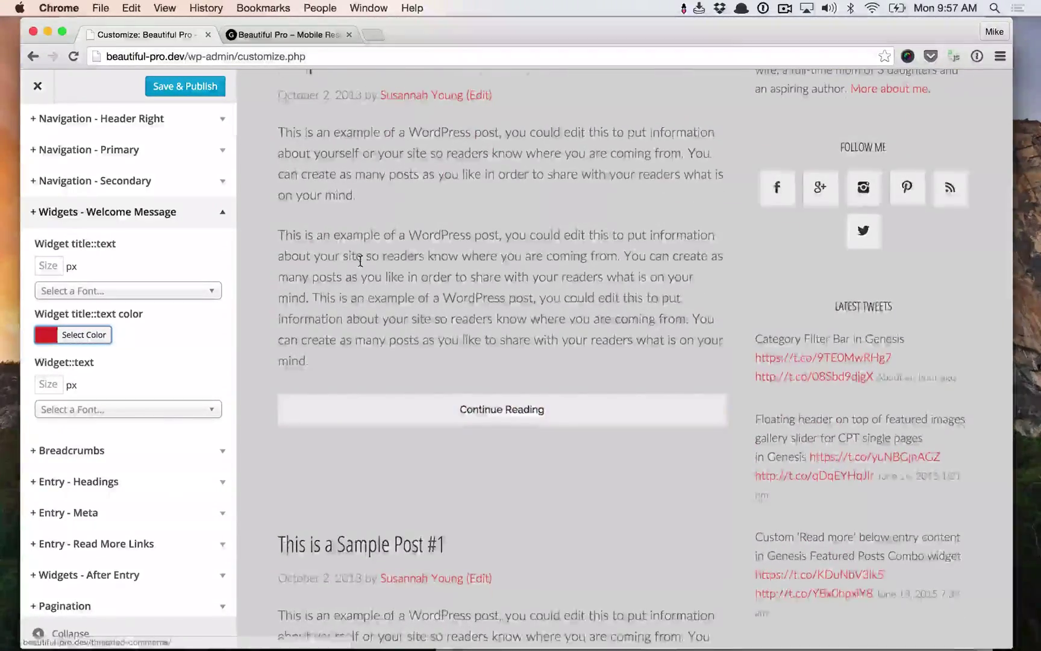
scroll(374, 403, "down", 1)
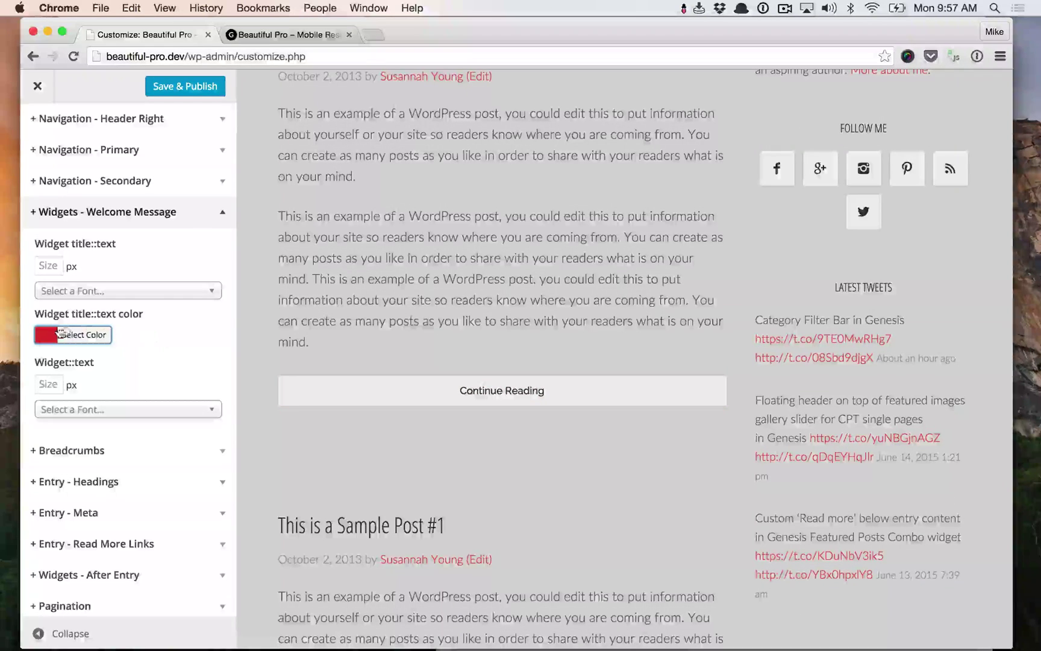
left_click(90, 335)
left_click(159, 215)
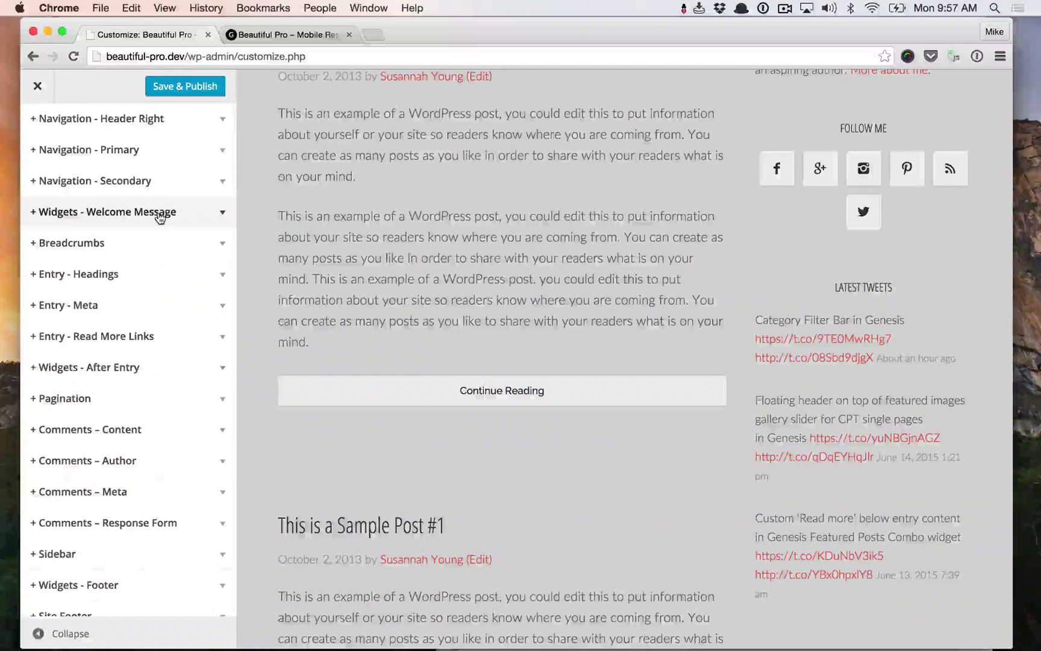
Step: Set the Read More links background to white and hover background to purple #8224e3
left_click(139, 343)
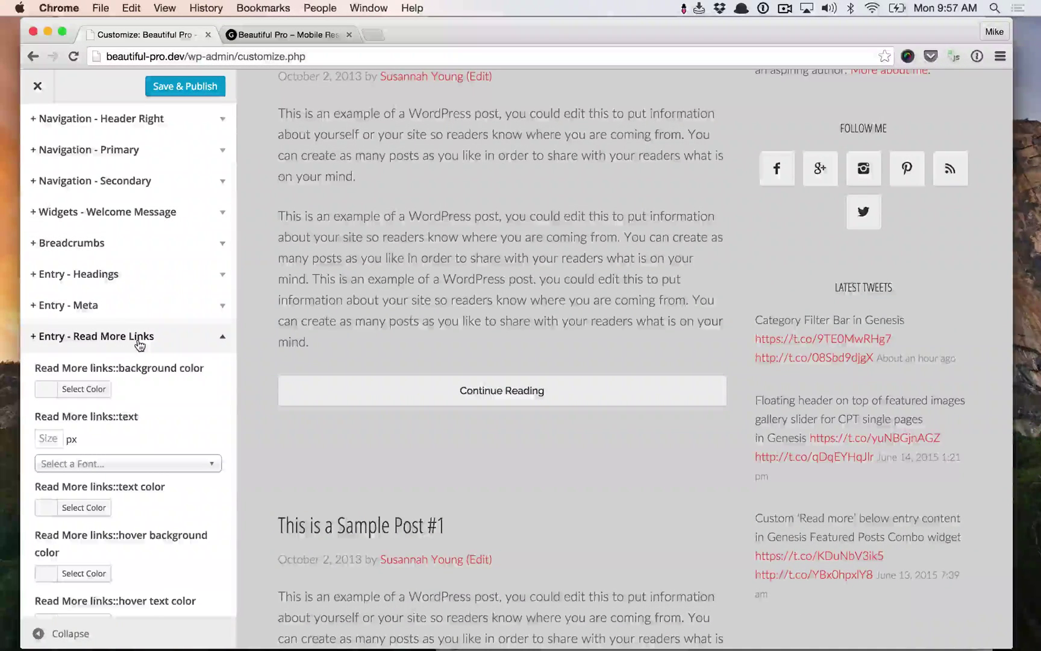
scroll(139, 344, "down", 3)
left_click(50, 291)
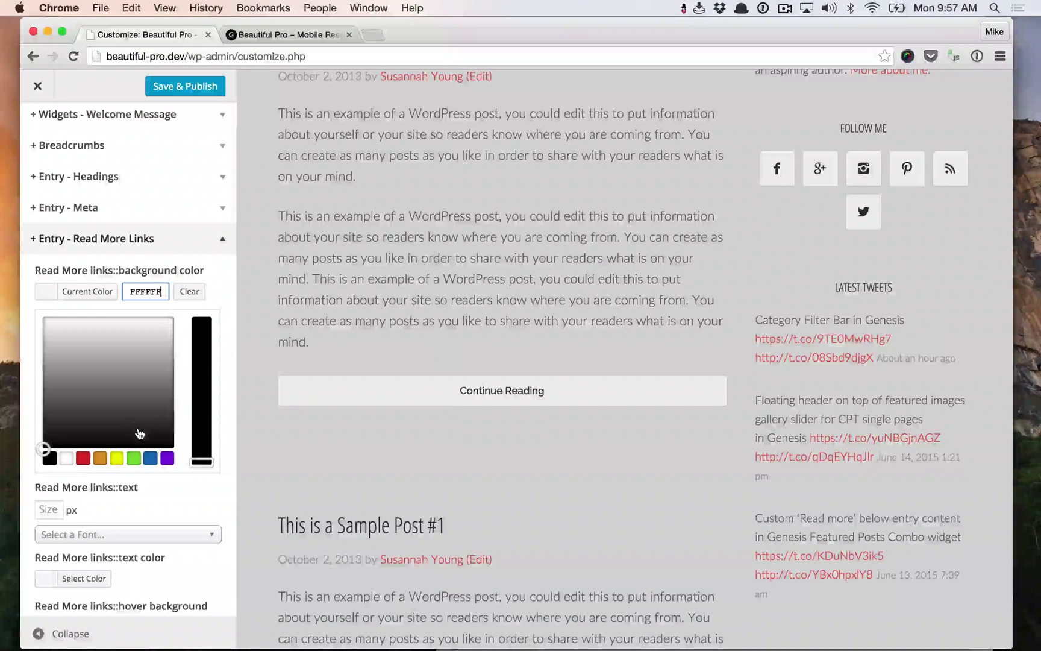
left_click(166, 459)
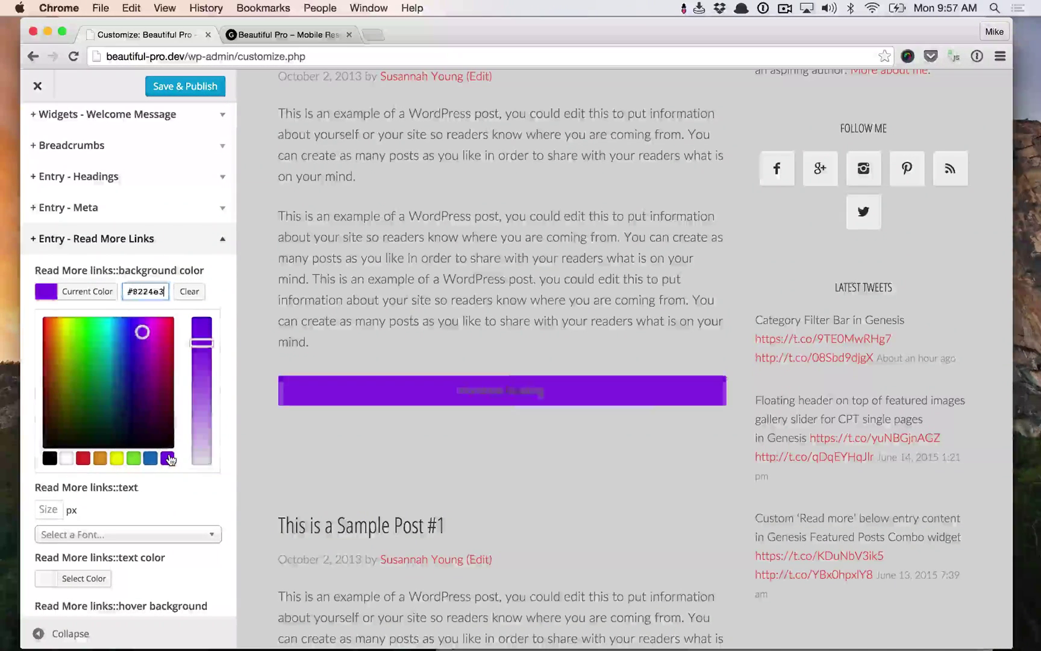
left_click(66, 458)
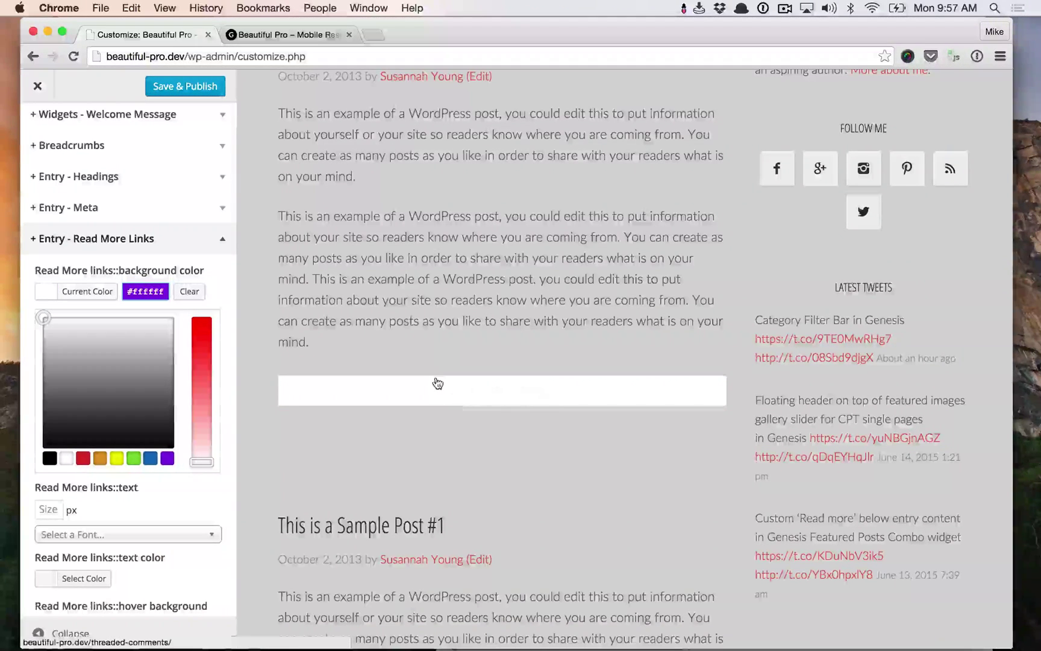
left_click(43, 293)
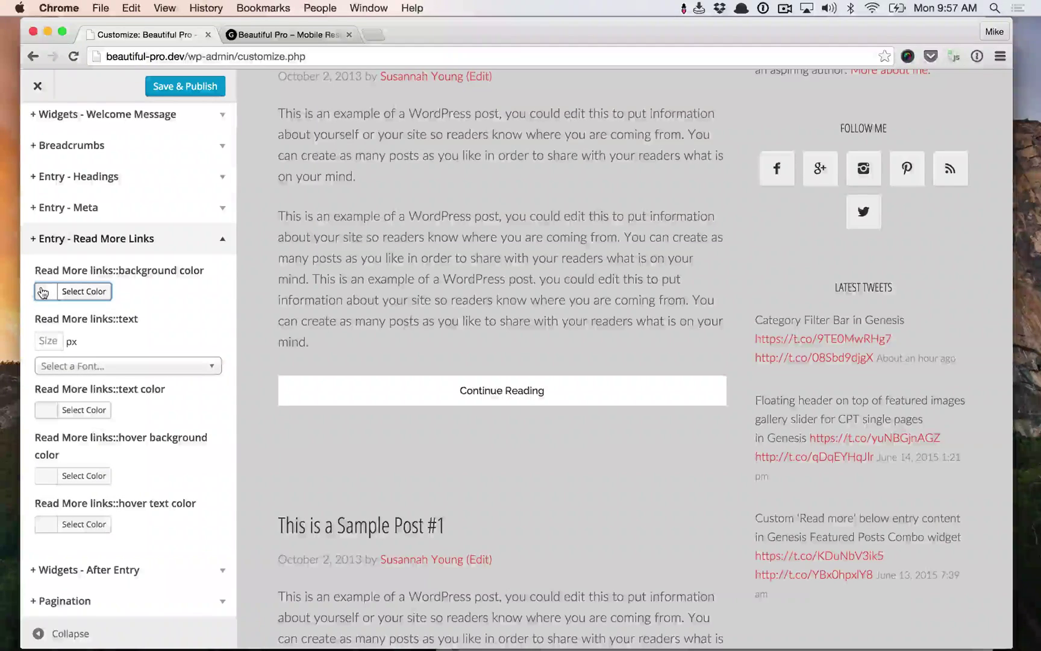
left_click(44, 476)
scroll(120, 522, "down", 2)
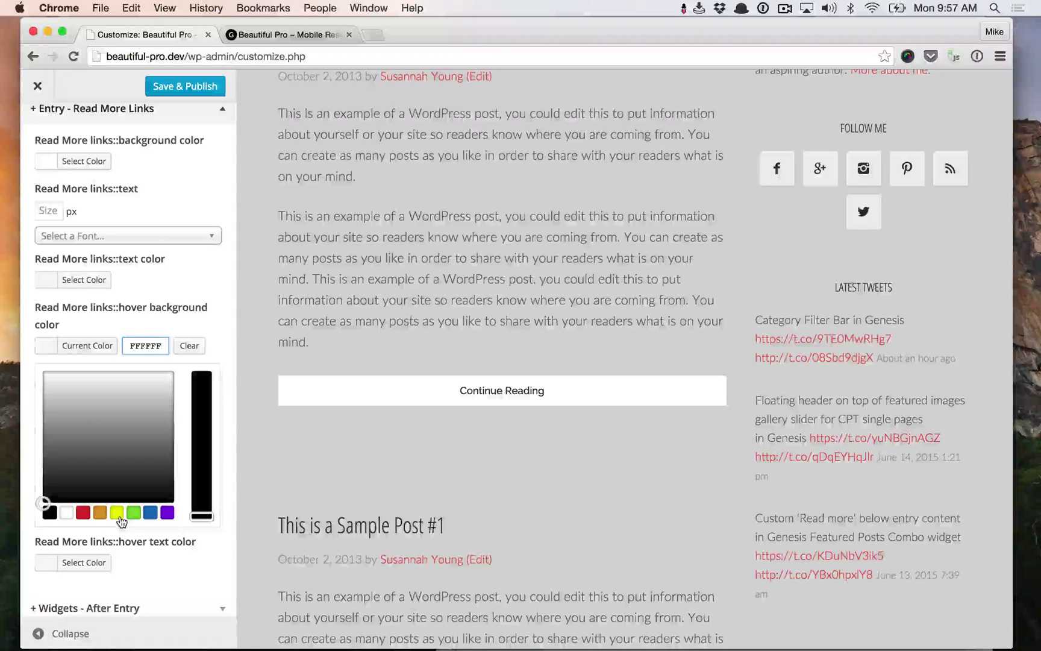
left_click(167, 512)
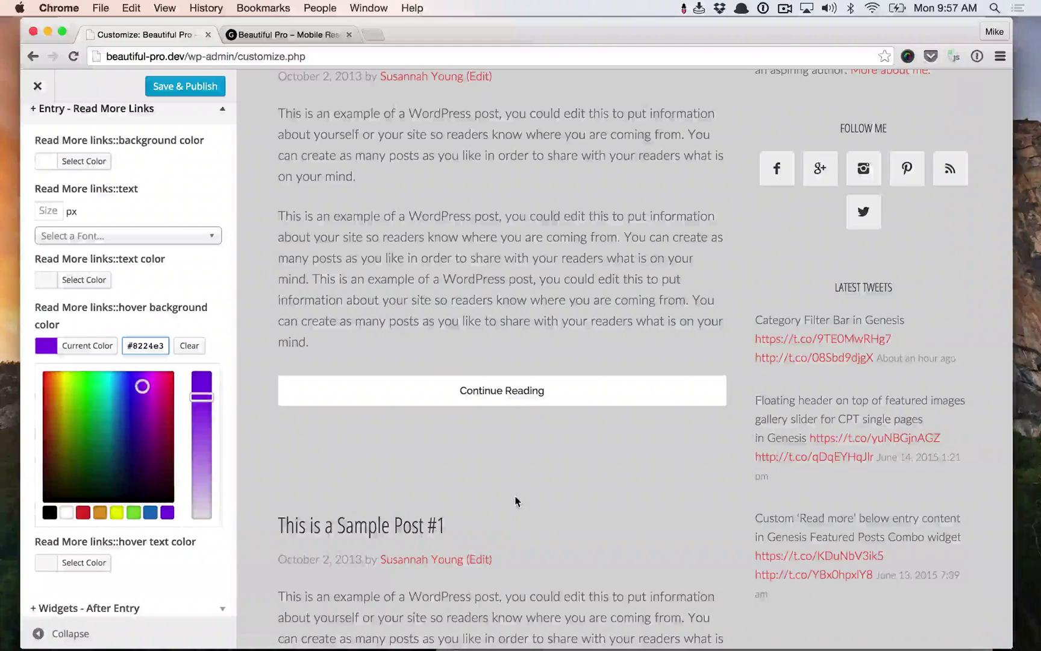
scroll(516, 501, "up", 4)
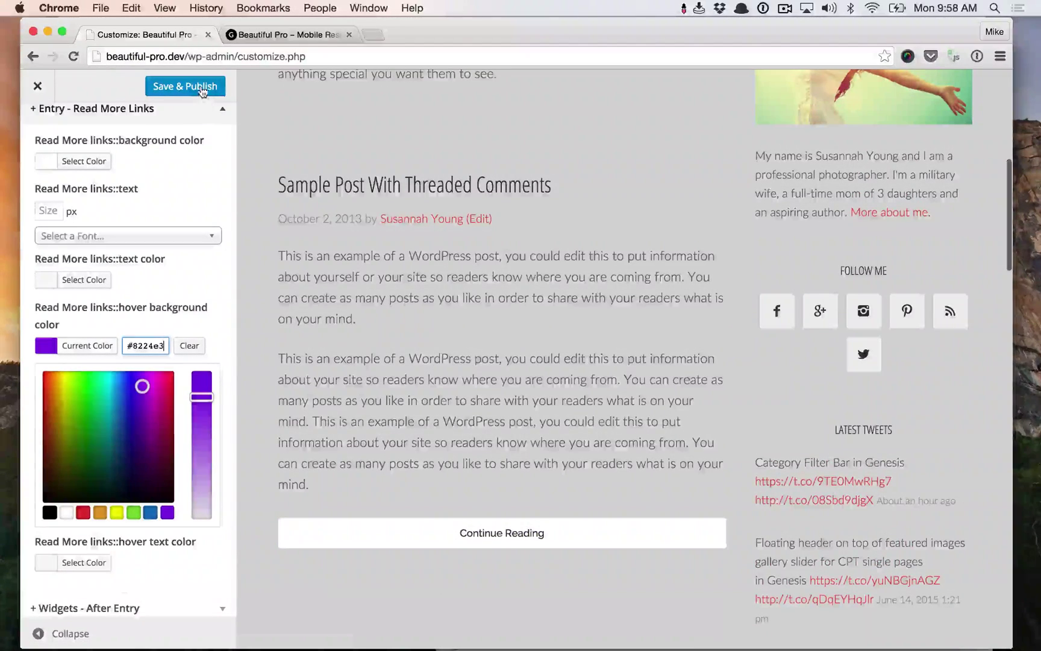
Step: Publish the changes and confirm the purple Continue Reading button on the live homepage
left_click(202, 88)
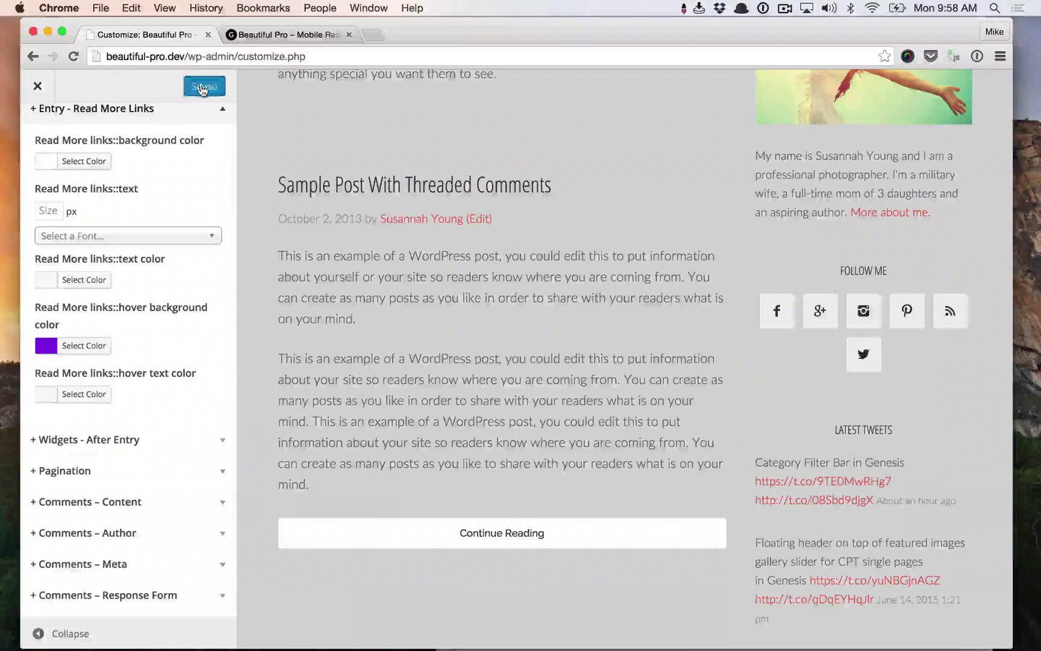
left_click(279, 35)
key("super+r")
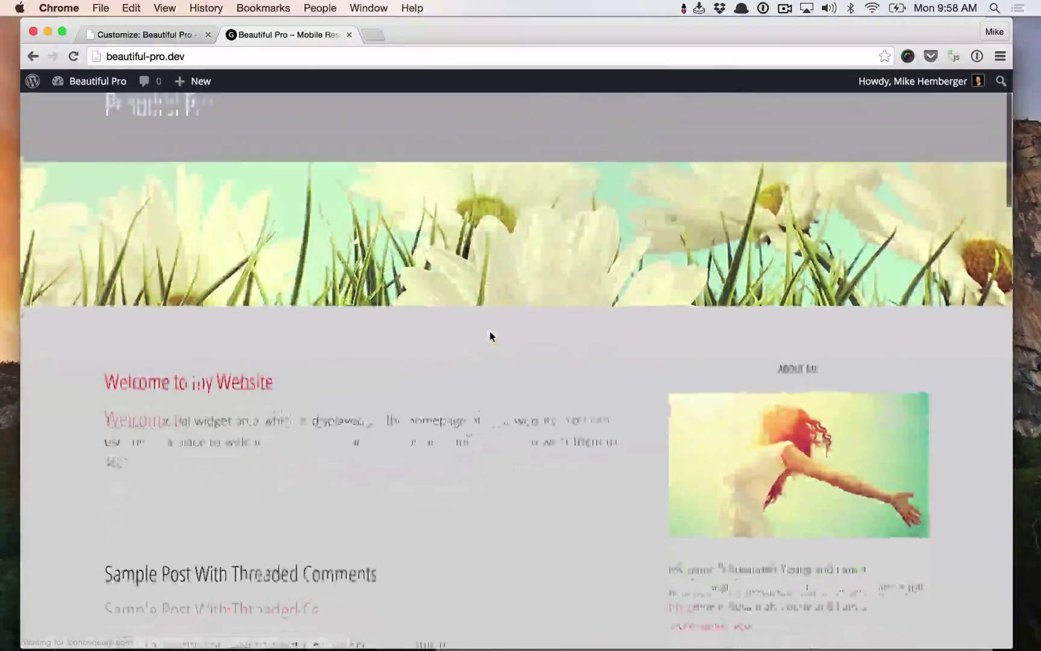
scroll(489, 330, "down", 5)
scroll(488, 330, "down", 5)
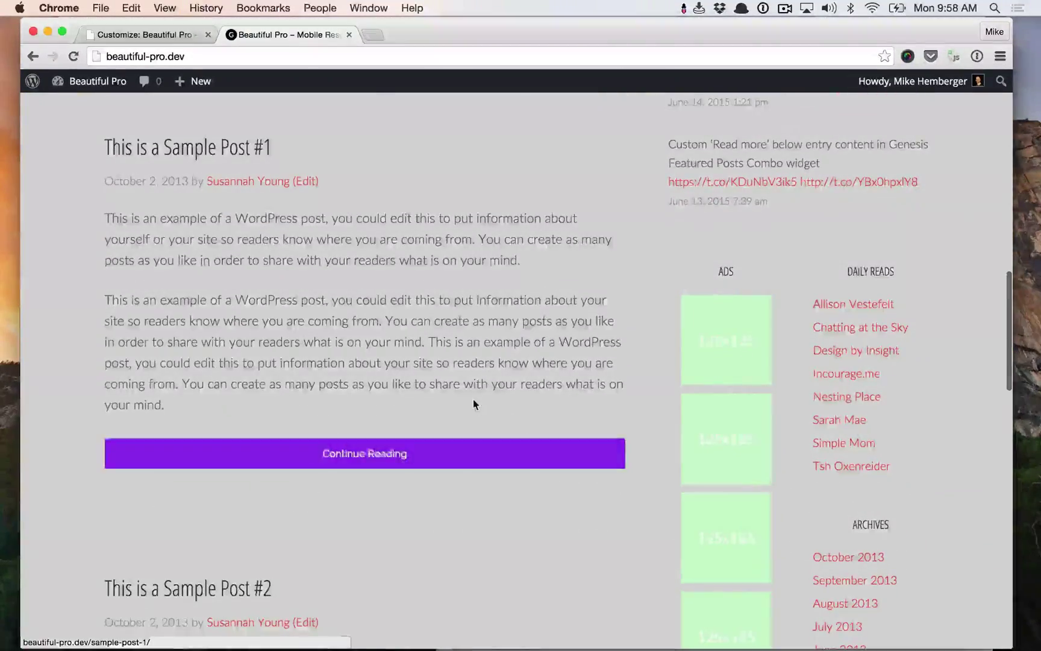
scroll(475, 404, "up", 5)
left_click(173, 35)
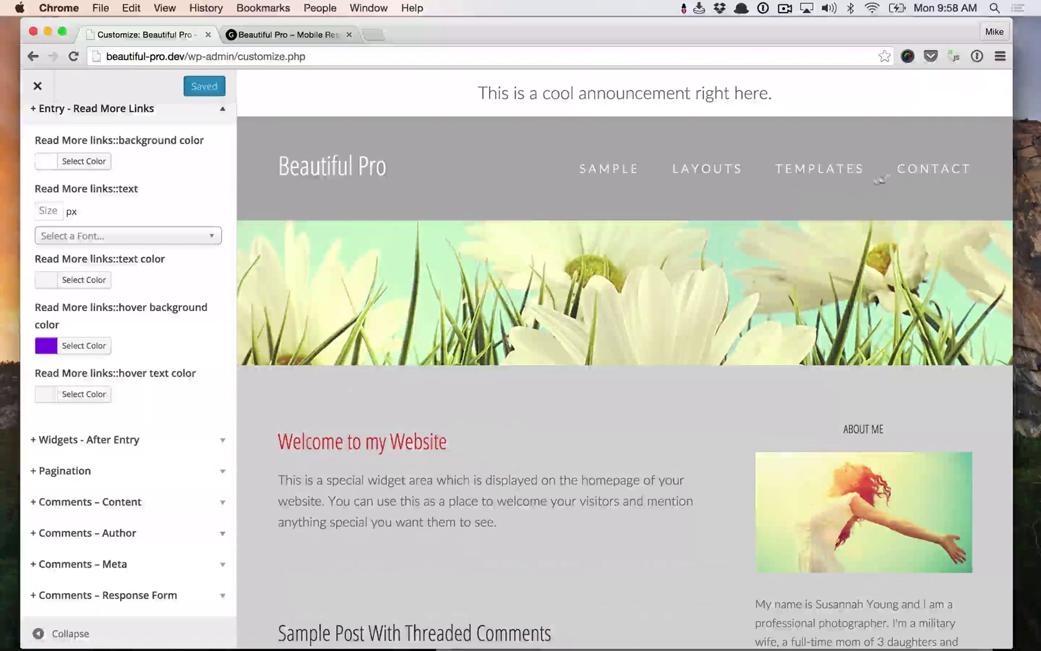
Step: Show the Contact page in the preview and collapse the Read More Links options
left_click(919, 171)
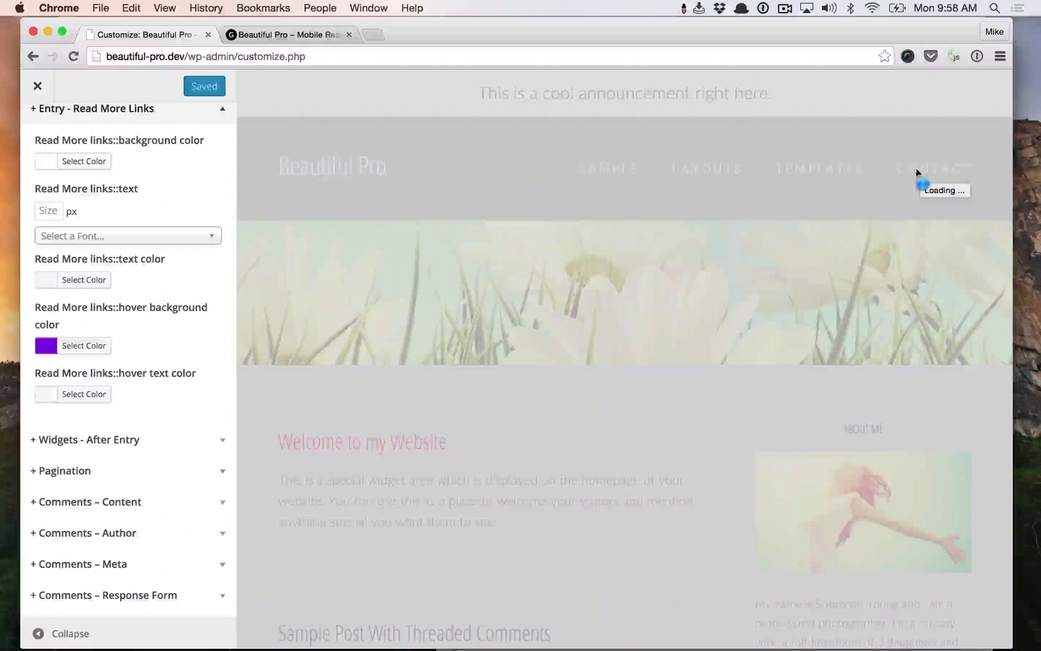
scroll(644, 344, "down", 3)
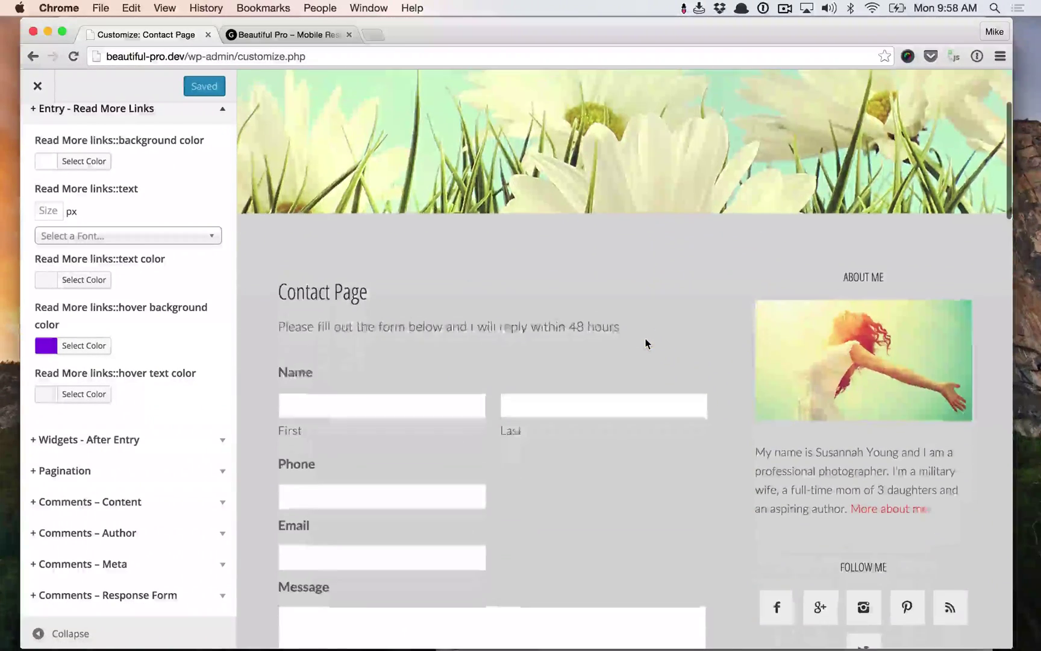
scroll(645, 343, "down", 2)
scroll(646, 342, "down", 2)
scroll(646, 342, "down", 2)
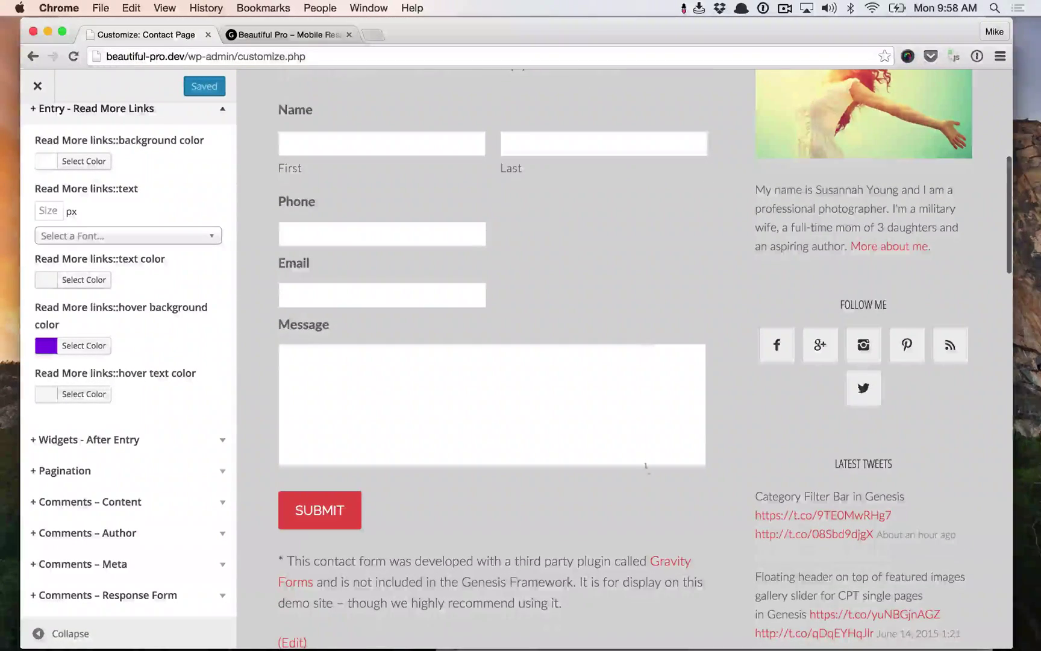
scroll(687, 512, "down", 2)
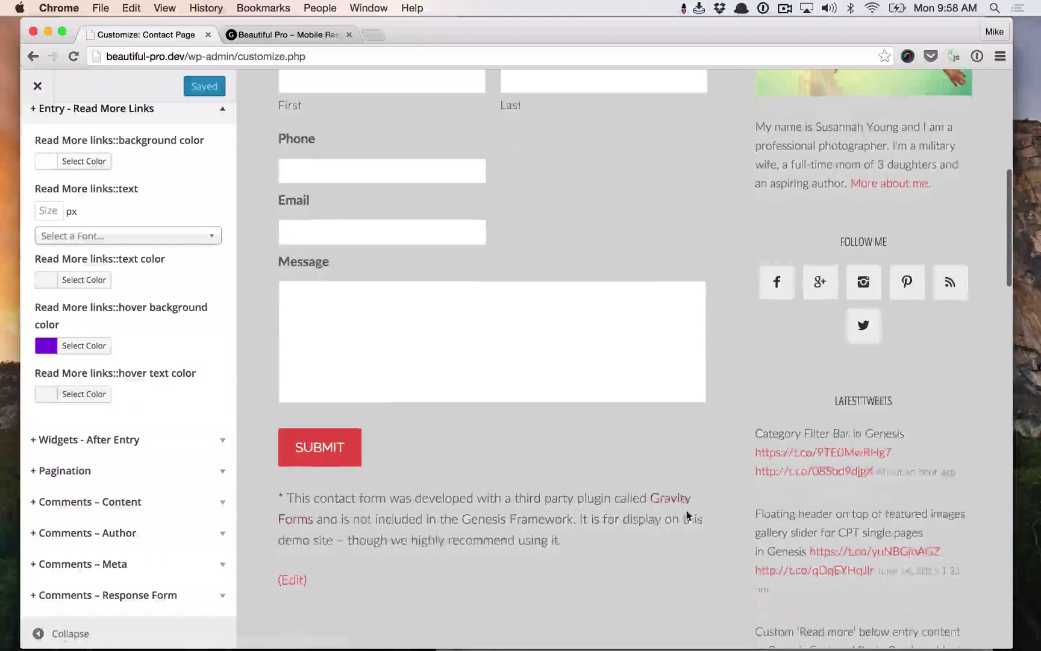
scroll(687, 512, "up", 1)
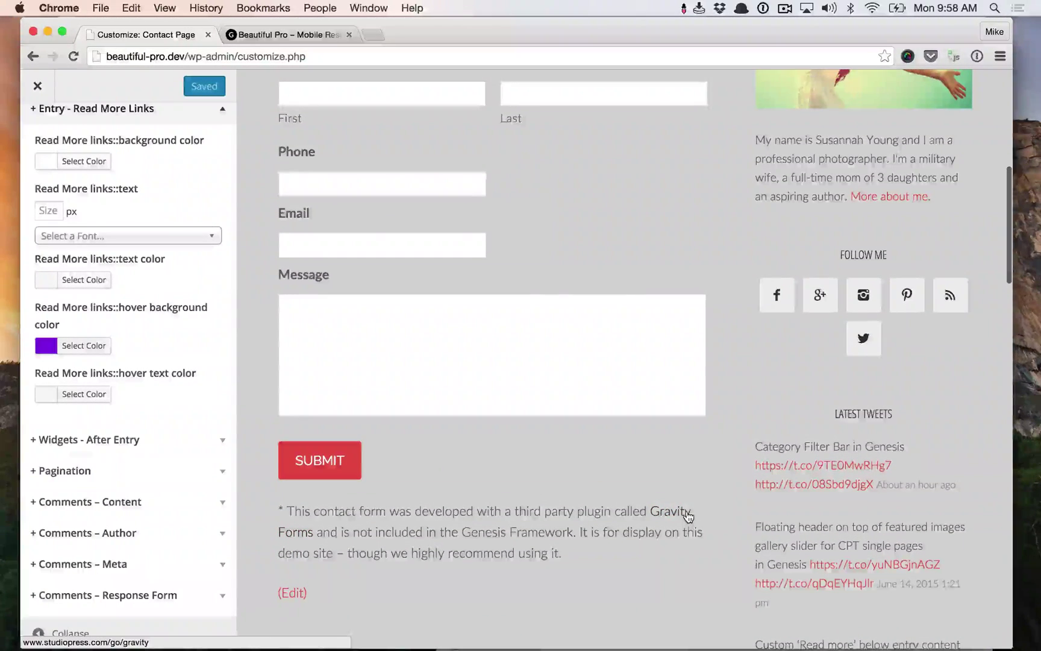
scroll(686, 512, "down", 1)
scroll(687, 511, "up", 2)
scroll(686, 512, "up", 2)
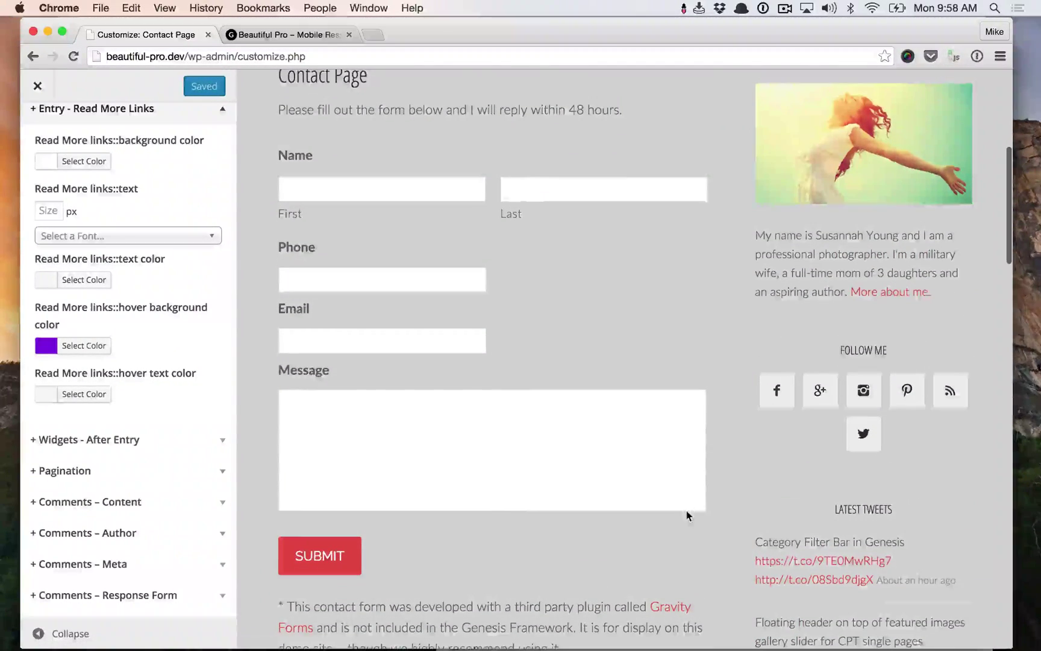
left_click(201, 110)
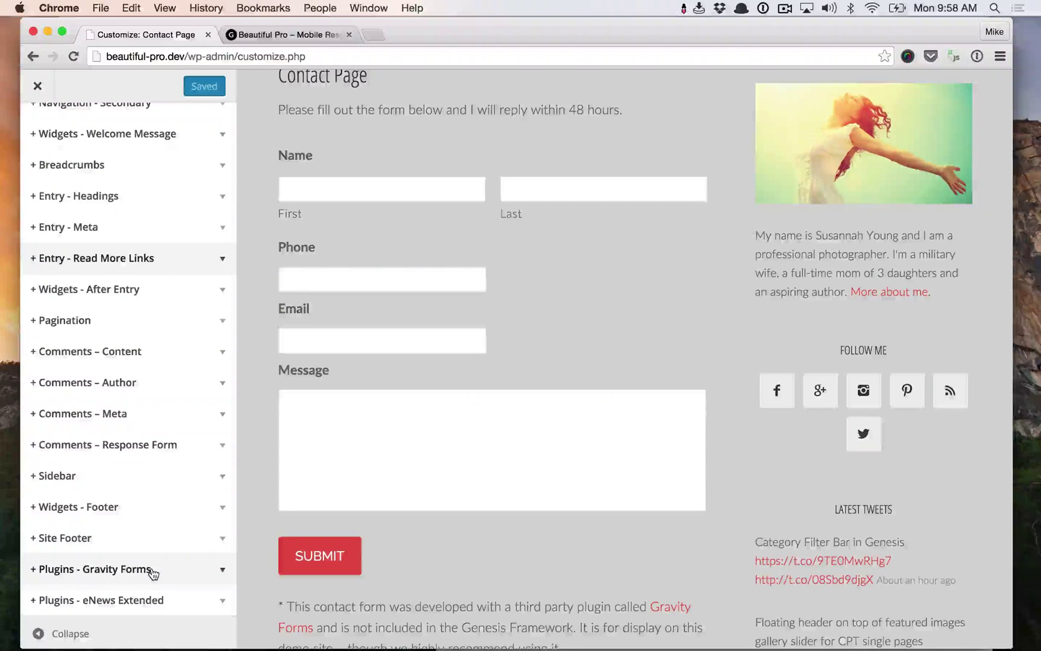
Step: Give Gravity Forms fields a gray #939393 background and a dark #1e1e1e border
left_click(151, 574)
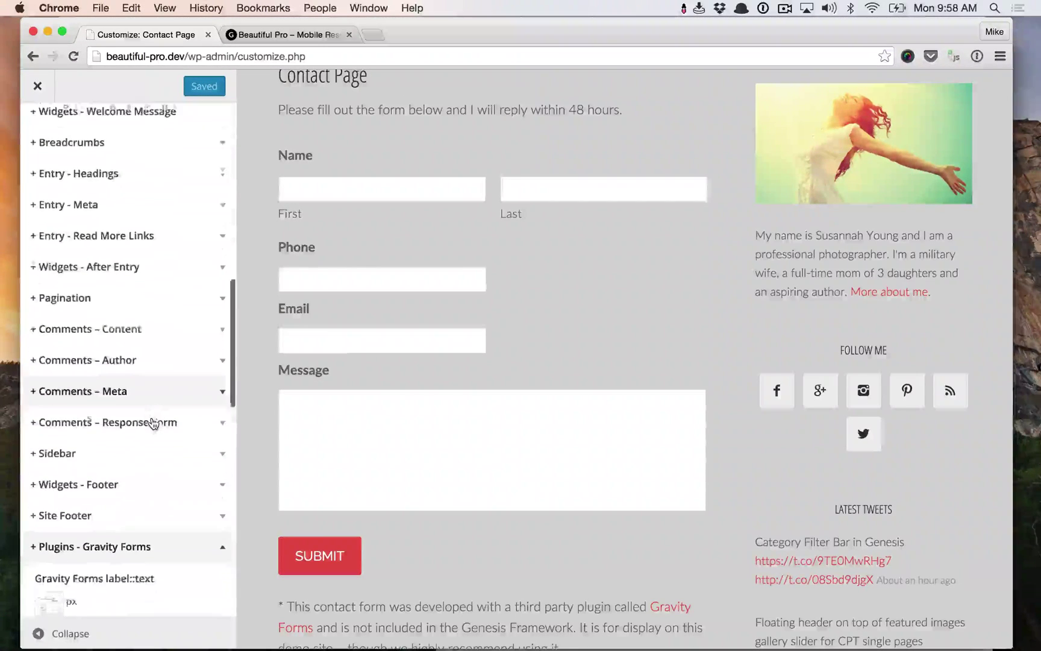
scroll(155, 426, "down", 5)
scroll(152, 422, "down", 2)
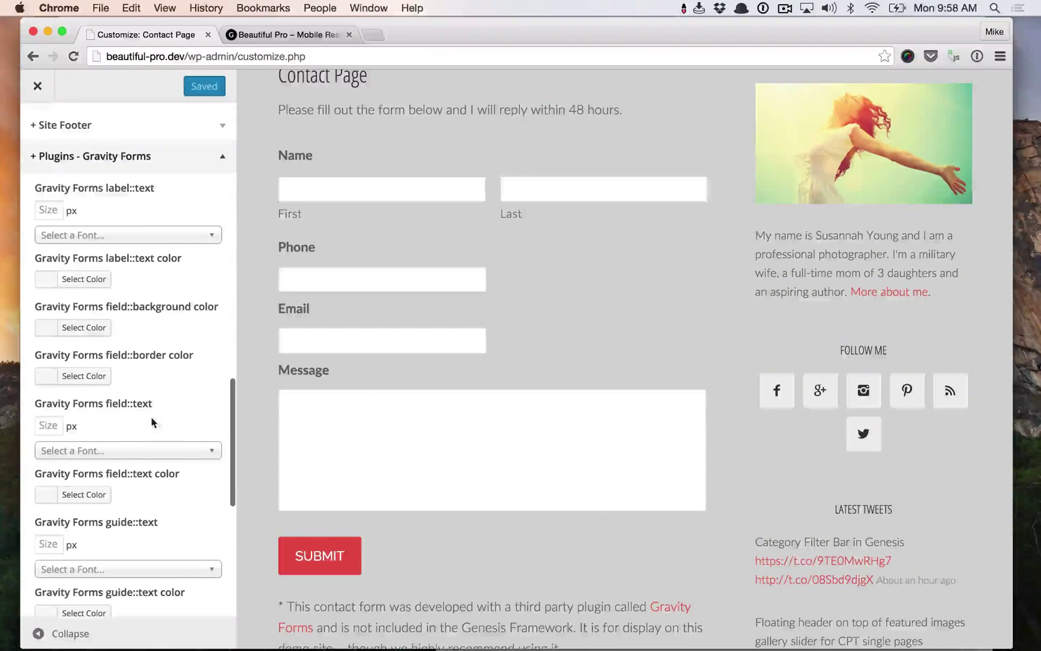
left_click(52, 330)
left_click_drag(48, 367, 47, 410)
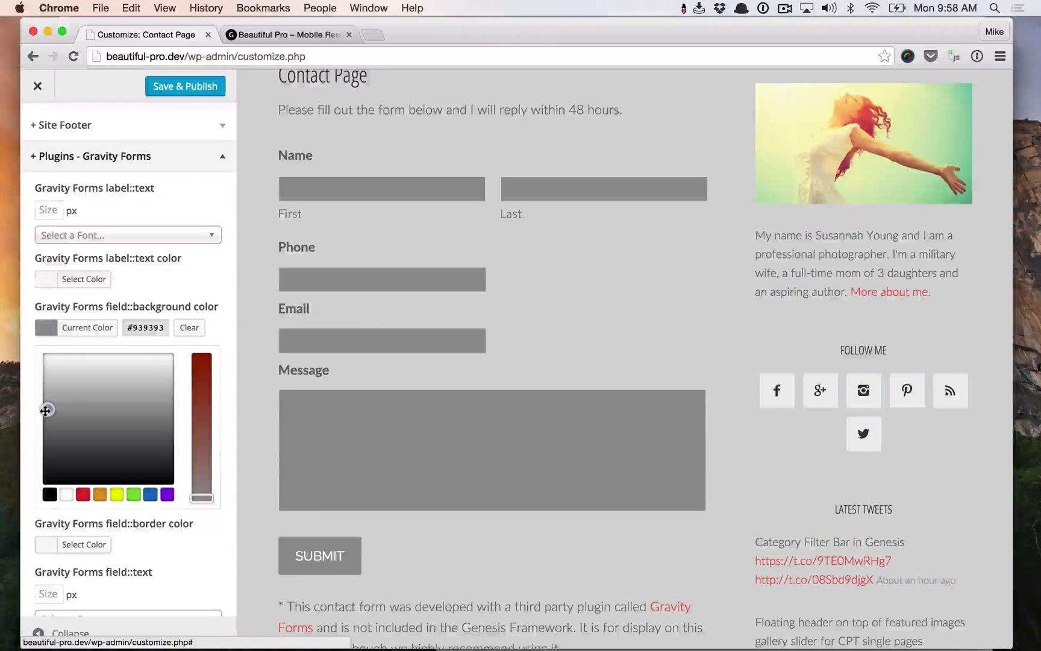
left_click(46, 544)
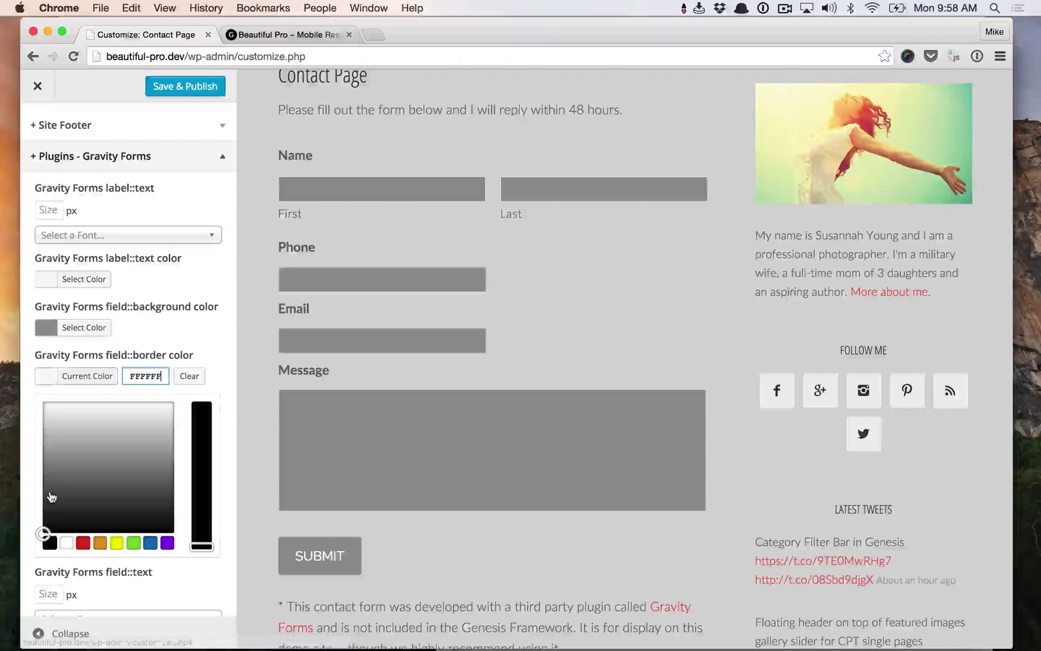
left_click_drag(46, 529, 47, 520)
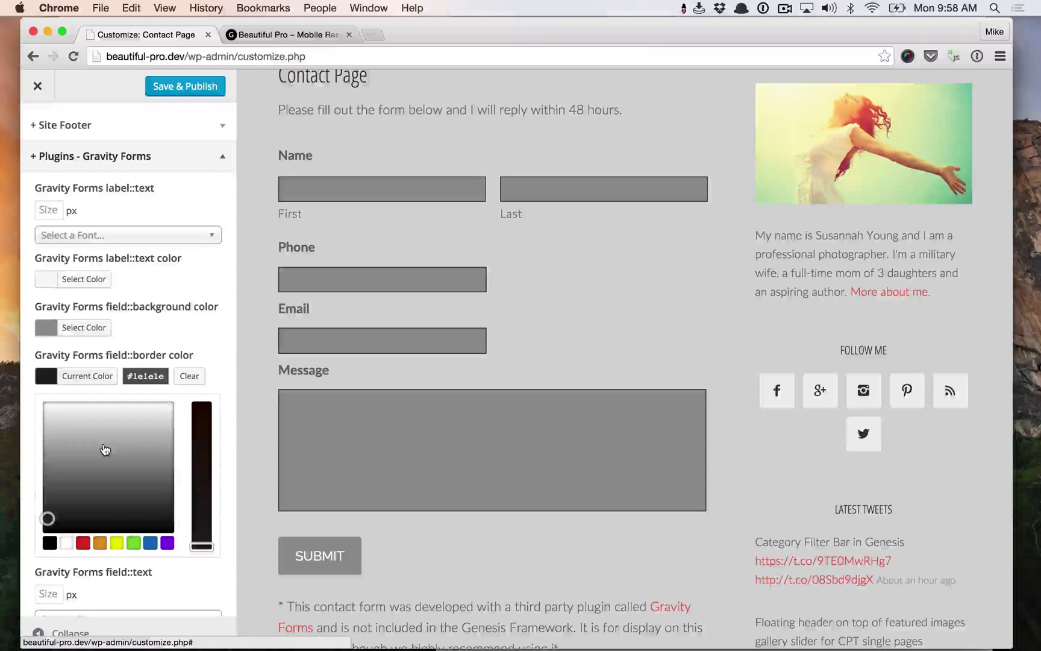
scroll(104, 448, "down", 5)
scroll(104, 448, "down", 2)
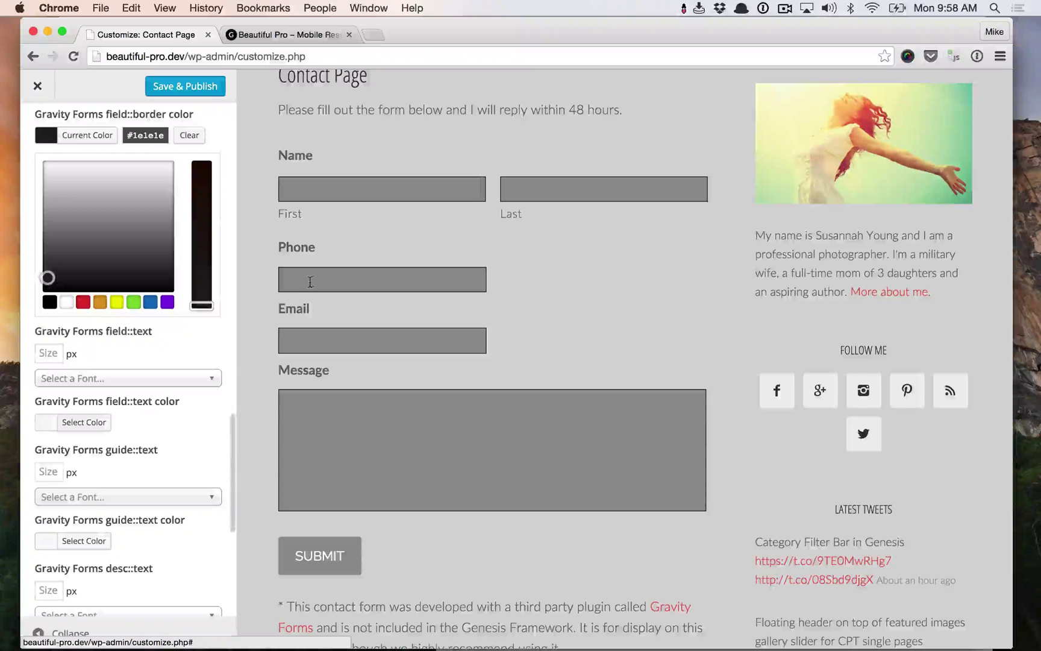
Step: Enter sample text in the First name field and set field text color to white
left_click(314, 280)
left_click(345, 198)
type("asdfasdg")
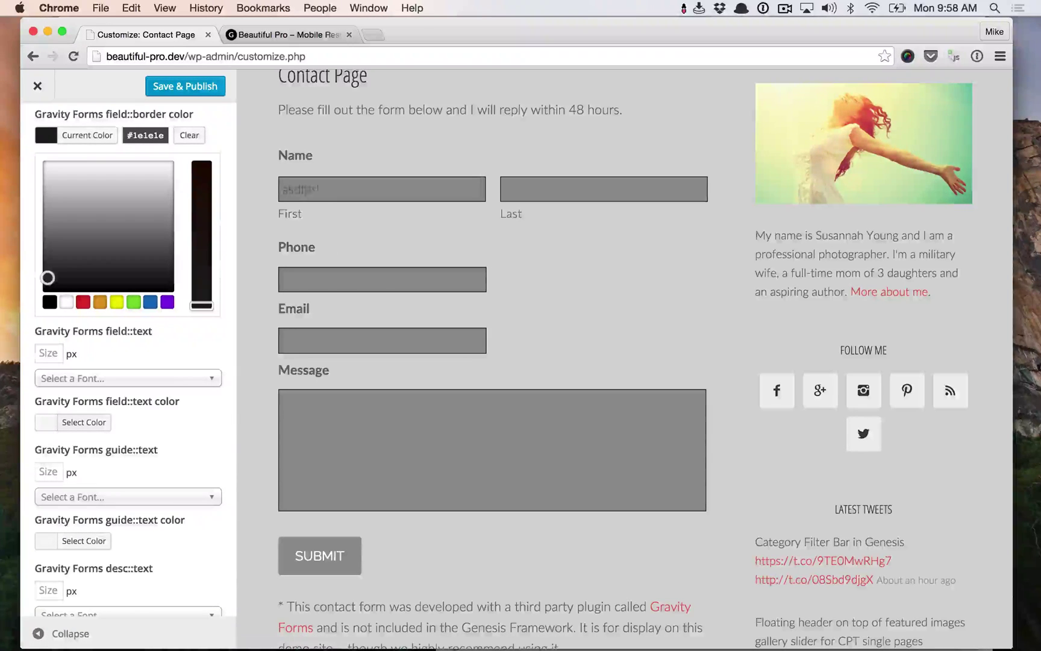
left_click(49, 425)
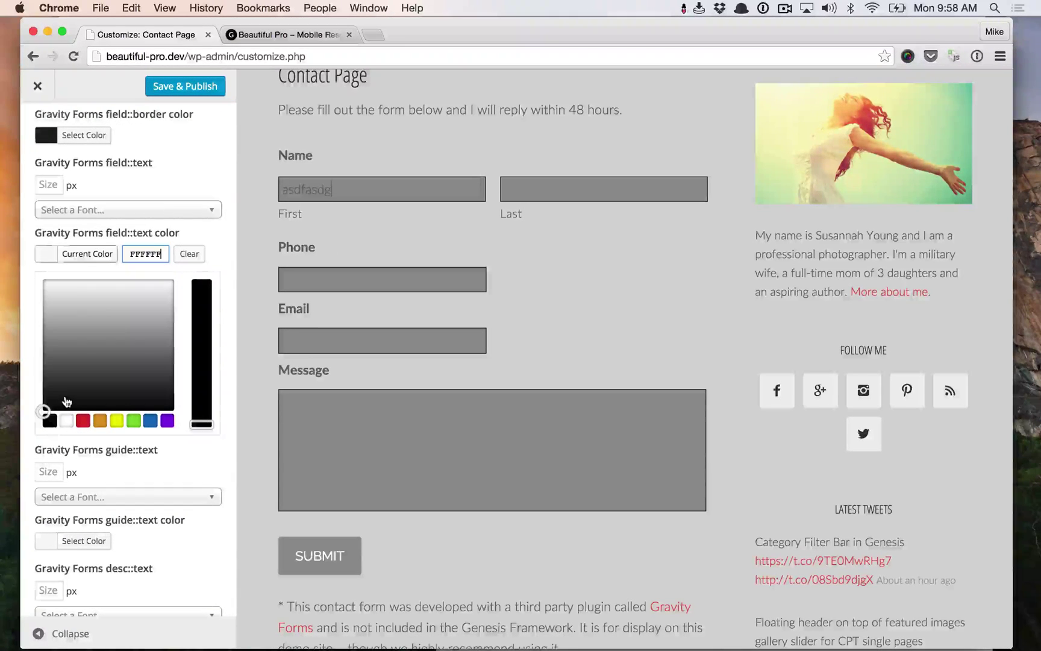
left_click(67, 422)
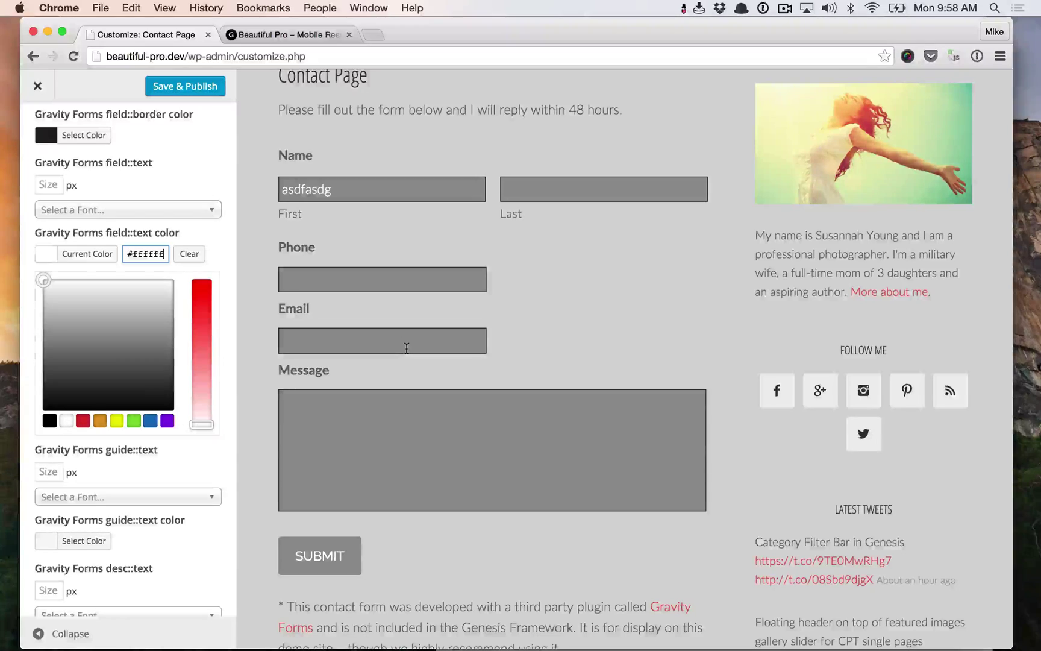
scroll(406, 348, "down", 5)
scroll(407, 347, "down", 5)
scroll(406, 347, "down", 3)
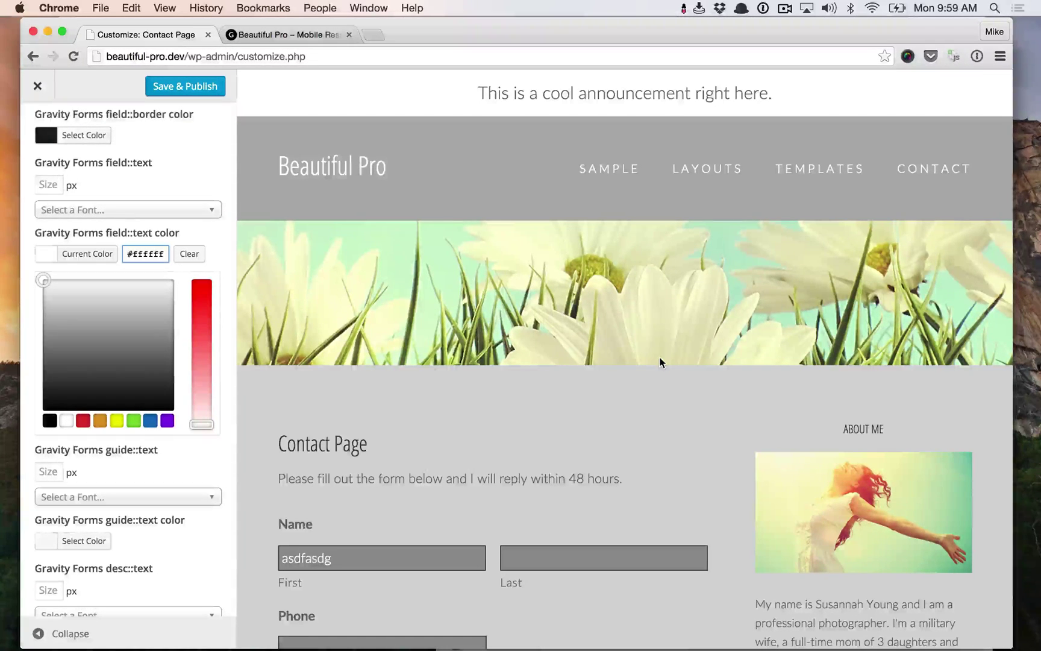
scroll(660, 362, "down", 5)
scroll(660, 363, "down", 1)
scroll(660, 362, "down", 5)
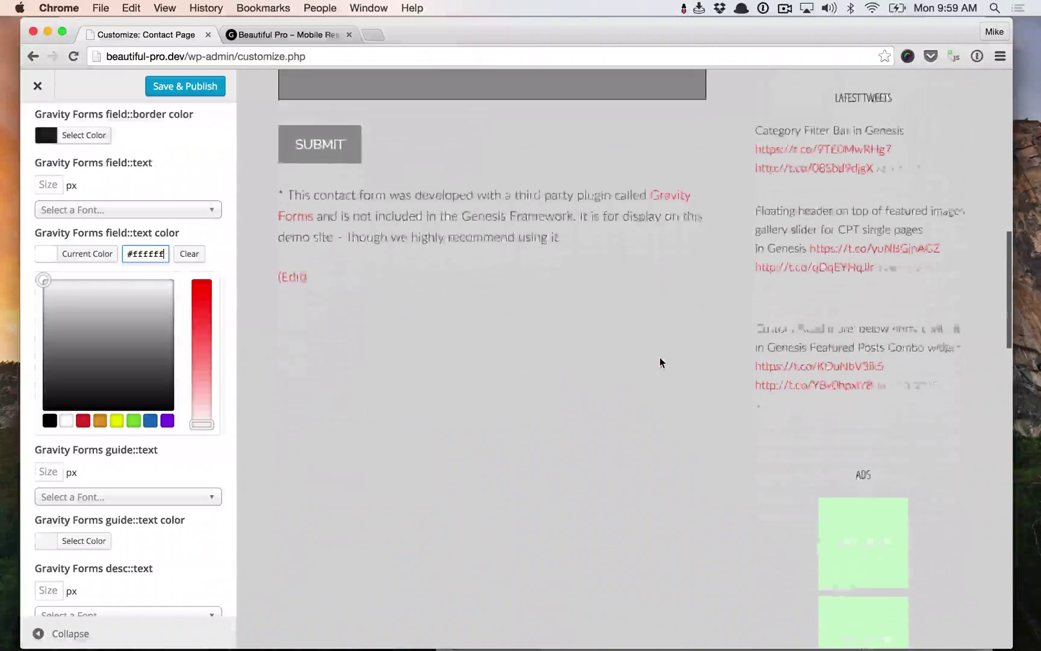
scroll(661, 362, "down", 3)
scroll(152, 206, "up", 3)
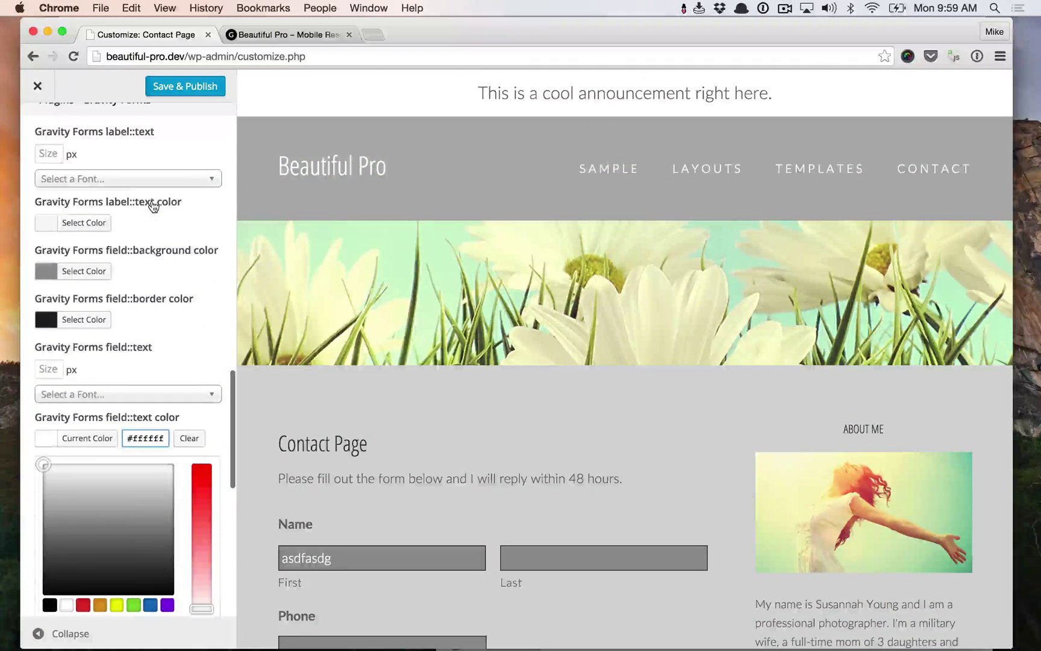
scroll(151, 206, "up", 2)
Step: Collapse the Plugins - Gravity Forms section to return to the main Customizer section list
left_click(158, 216)
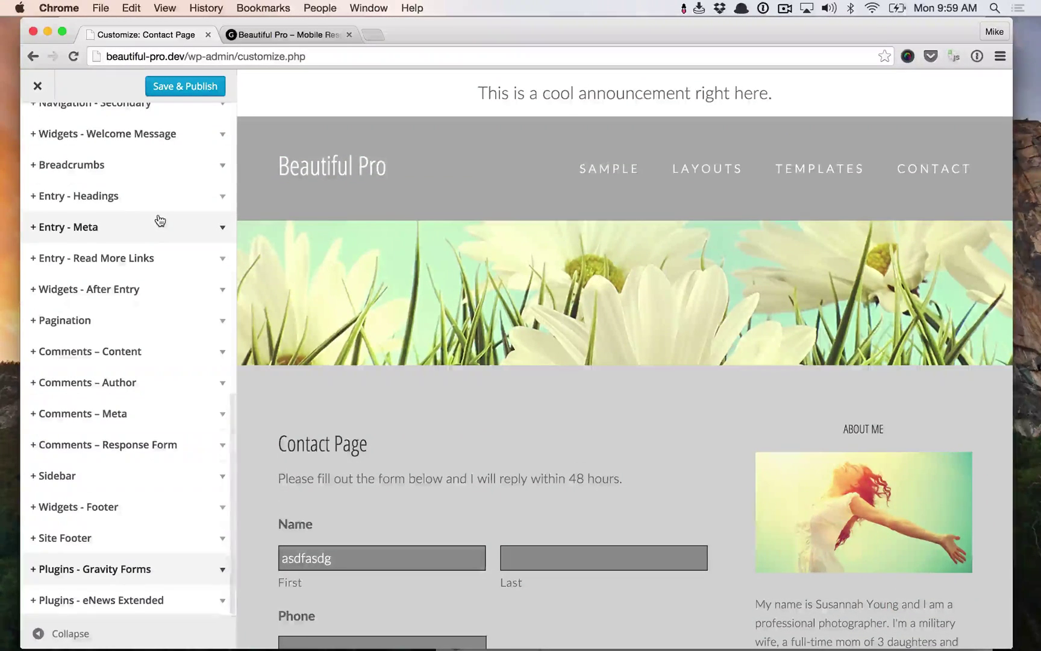
scroll(160, 221, "up", 1)
scroll(160, 220, "up", 4)
scroll(159, 221, "up", 3)
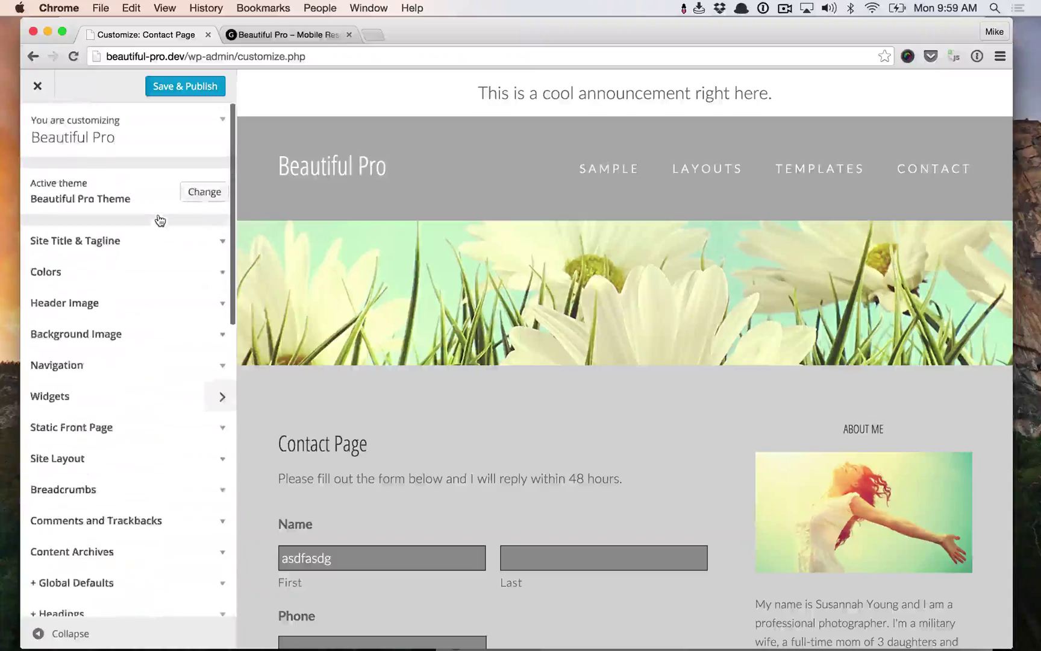